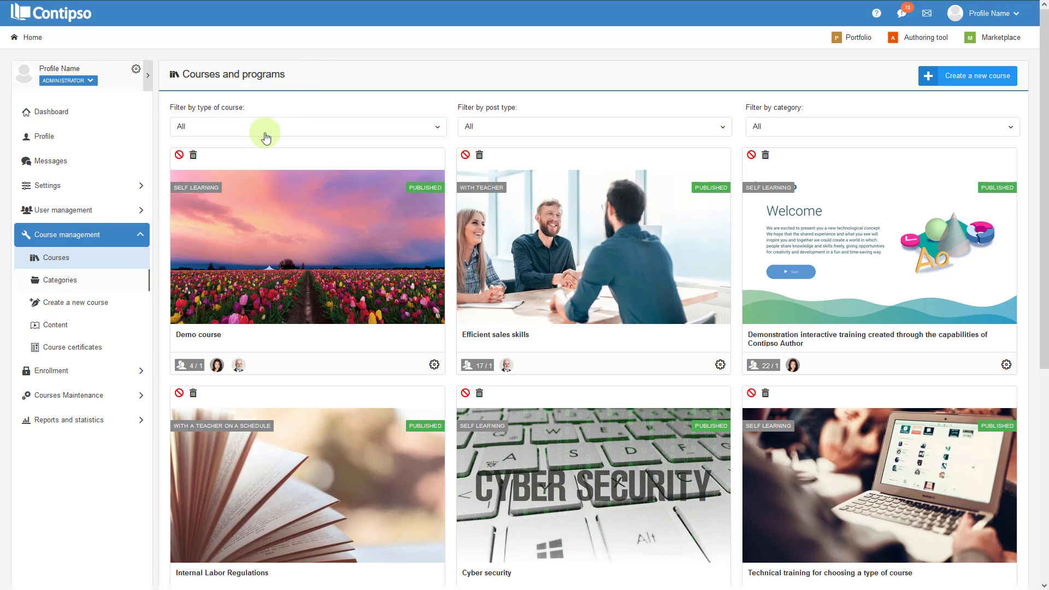
# - Add a new grouping under Automated enrollment and collapse its Applicable to and Exceptions sections
pyautogui.click(86, 374)
pyautogui.click(121, 284)
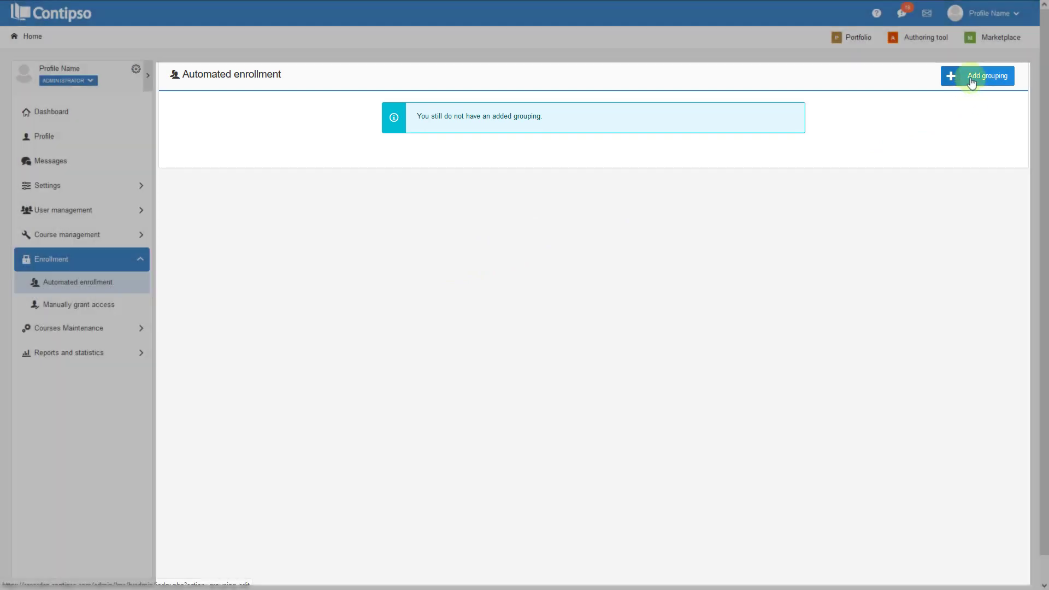
pyautogui.click(972, 79)
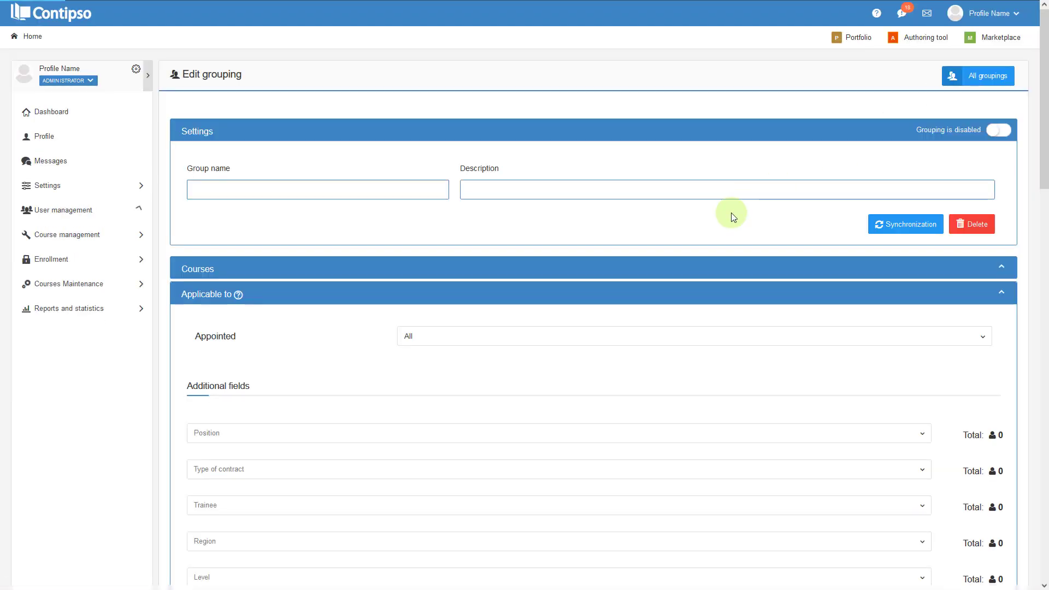
pyautogui.click(869, 294)
pyautogui.click(847, 325)
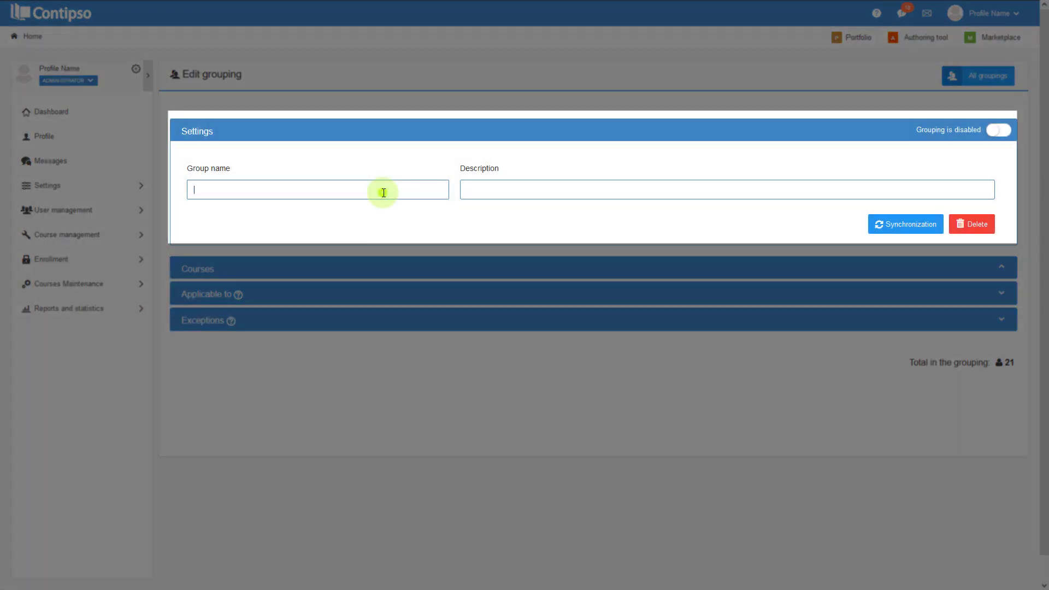
# - Name the grouping "Grouping 1" and give it the description "Example description"
pyautogui.click(383, 193)
pyautogui.write('Grouping 1')
pyautogui.click(548, 189)
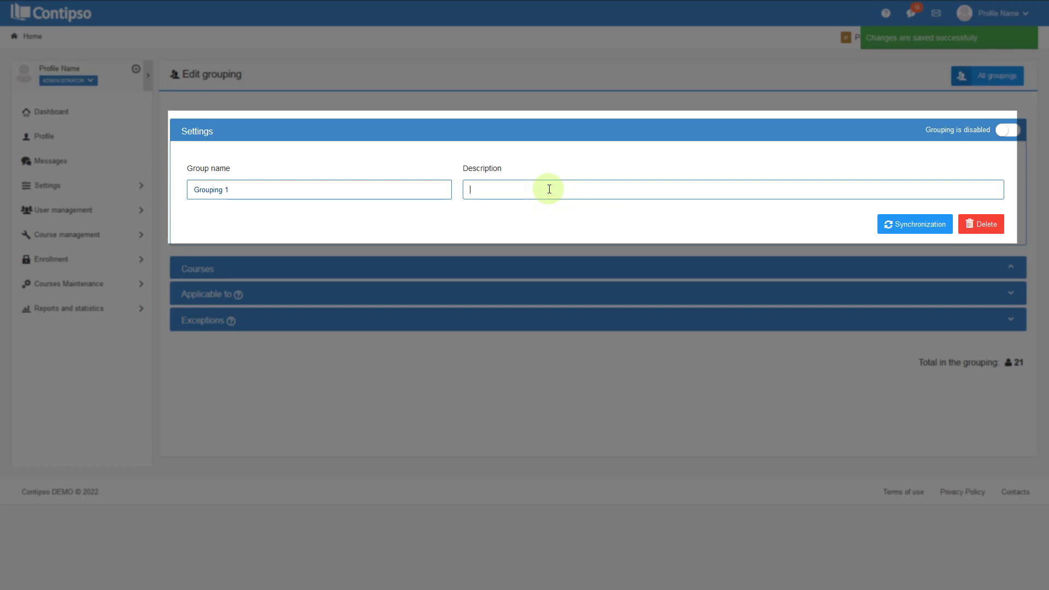
pyautogui.write('Example ')
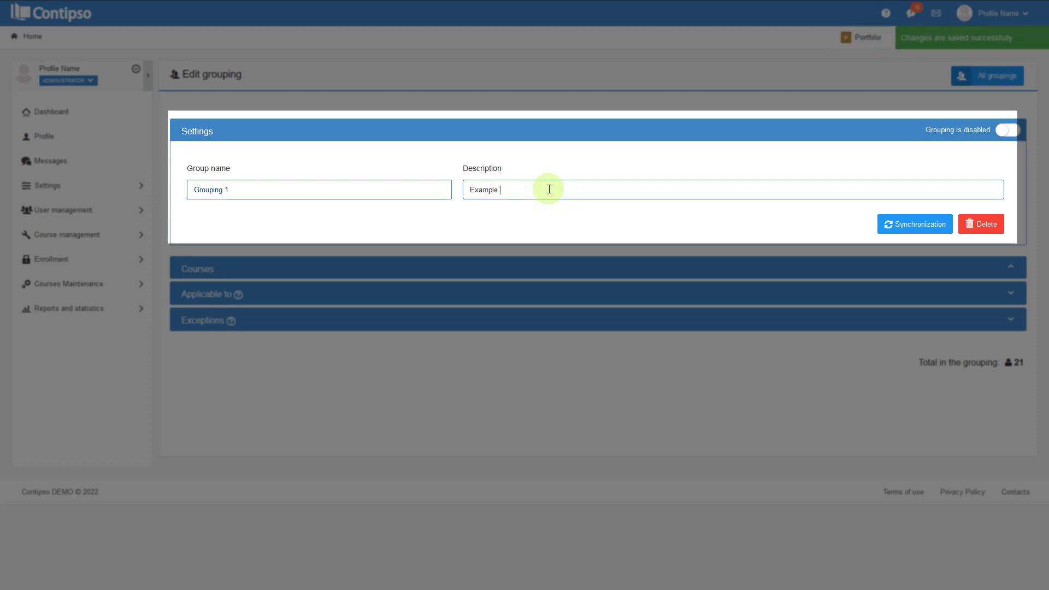
pyautogui.write('description')
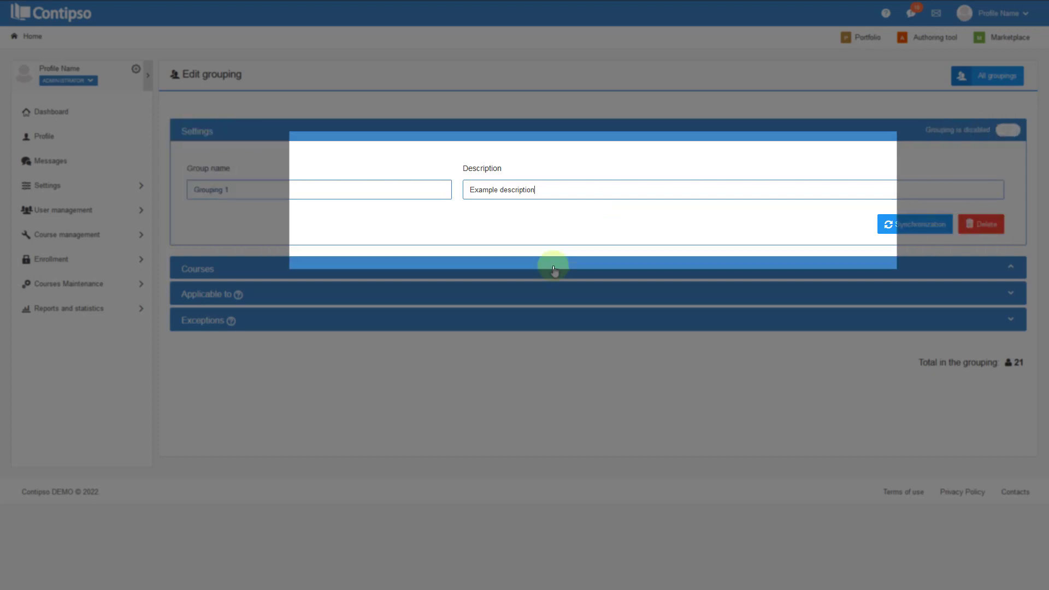
# - Expand the grouping's Courses section and look through the available categories and courses
pyautogui.click(555, 270)
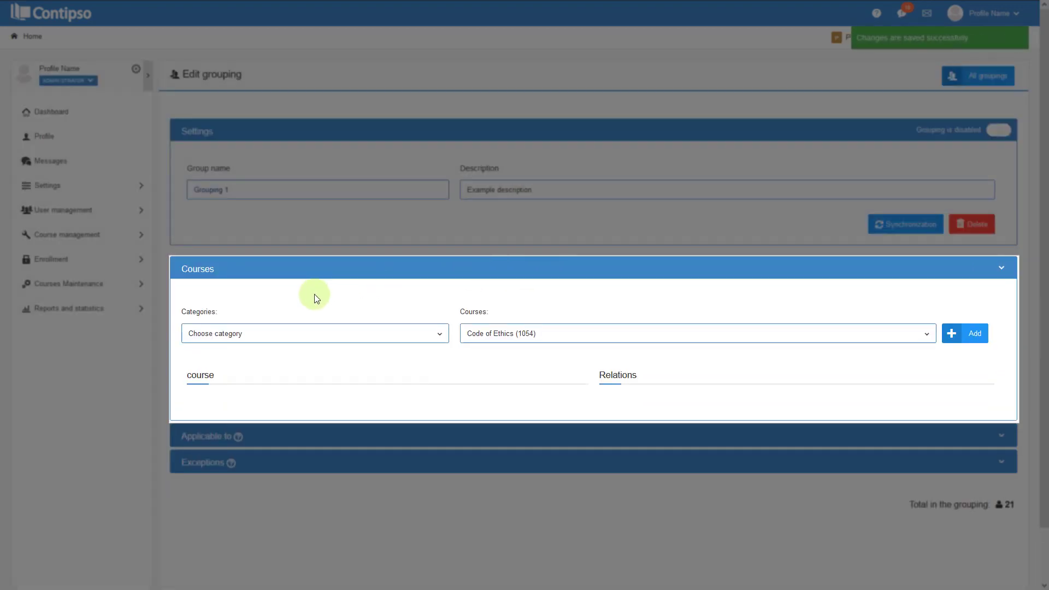
pyautogui.click(323, 332)
pyautogui.scroll(-1, 329, 425)
pyautogui.scroll(1, 329, 425)
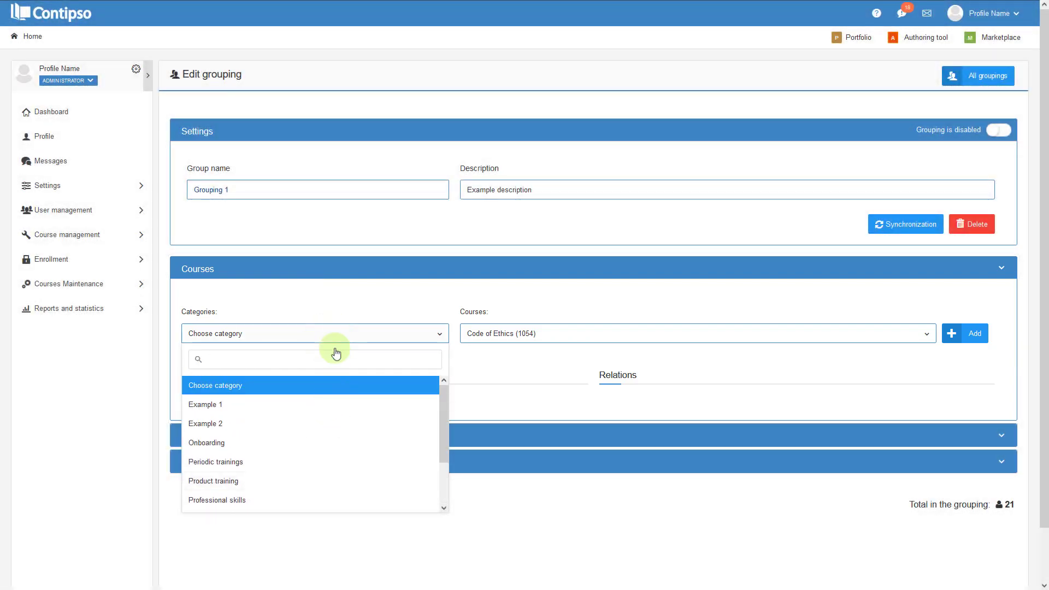
pyautogui.click(334, 340)
pyautogui.click(542, 335)
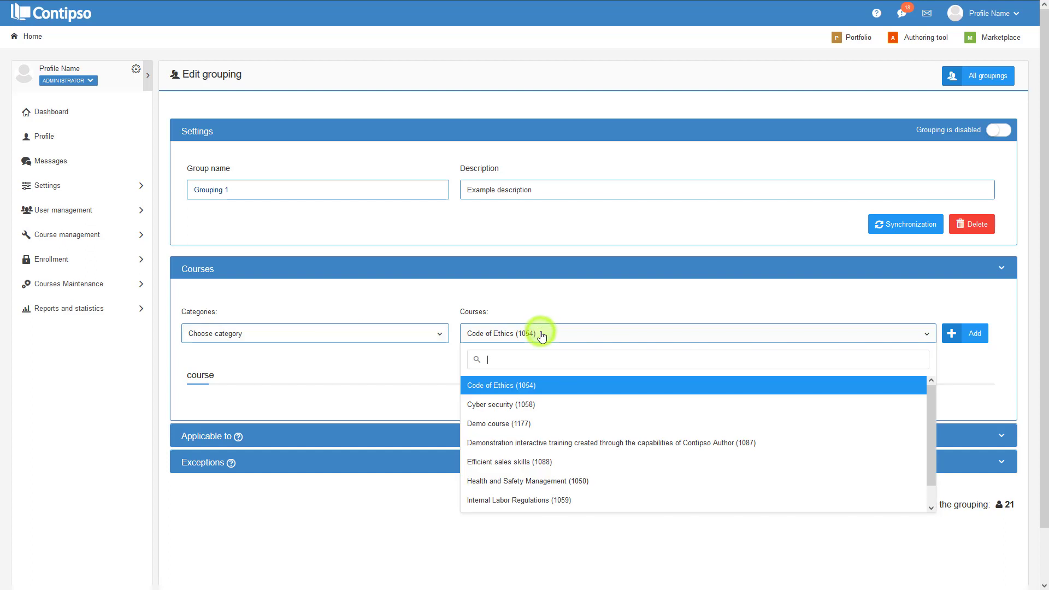
pyautogui.scroll(-1, 539, 335)
pyautogui.scroll(1, 538, 335)
pyautogui.click(549, 338)
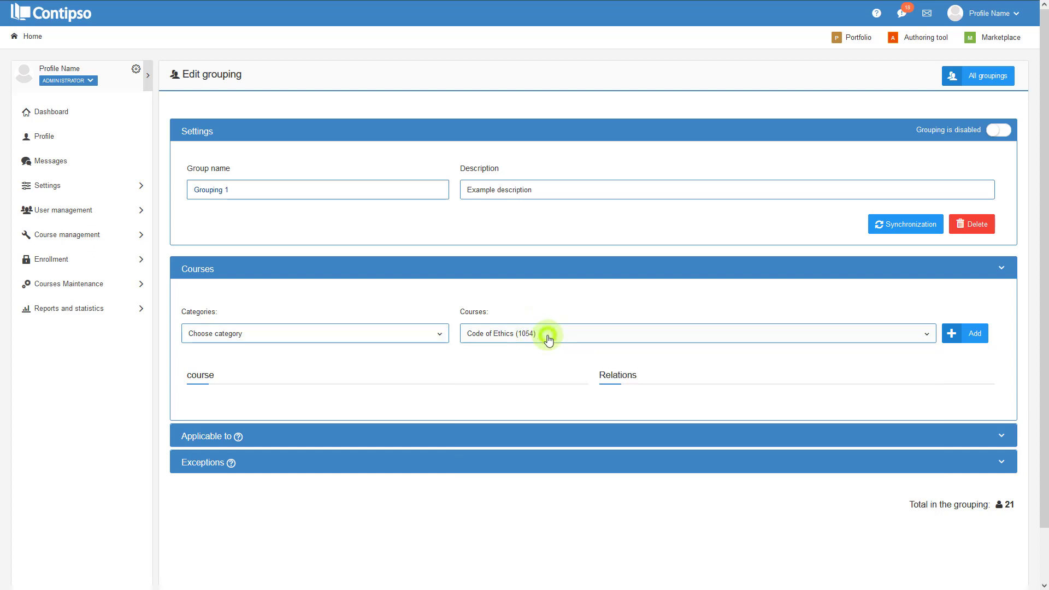
# - Add the Code of Ethics (1054) course from the Onboarding category to the grouping
pyautogui.click(415, 340)
pyautogui.click(311, 447)
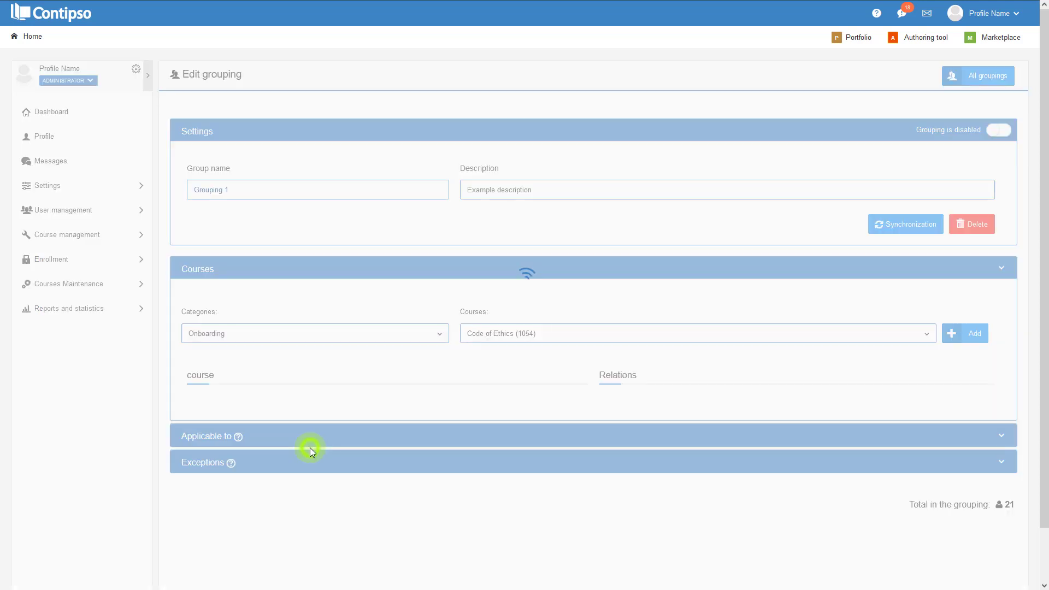
pyautogui.click(537, 334)
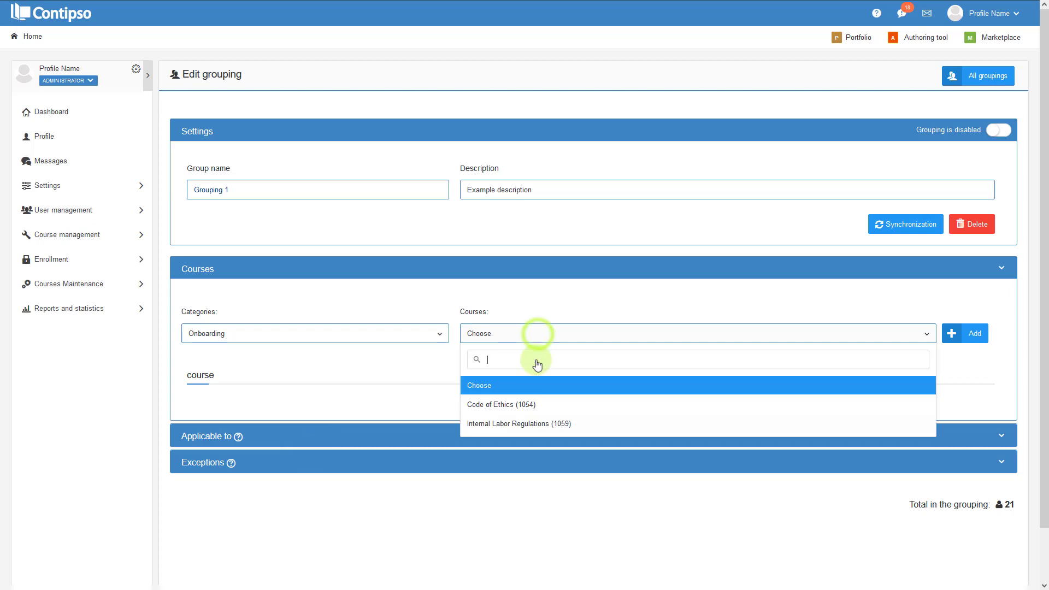
pyautogui.click(534, 408)
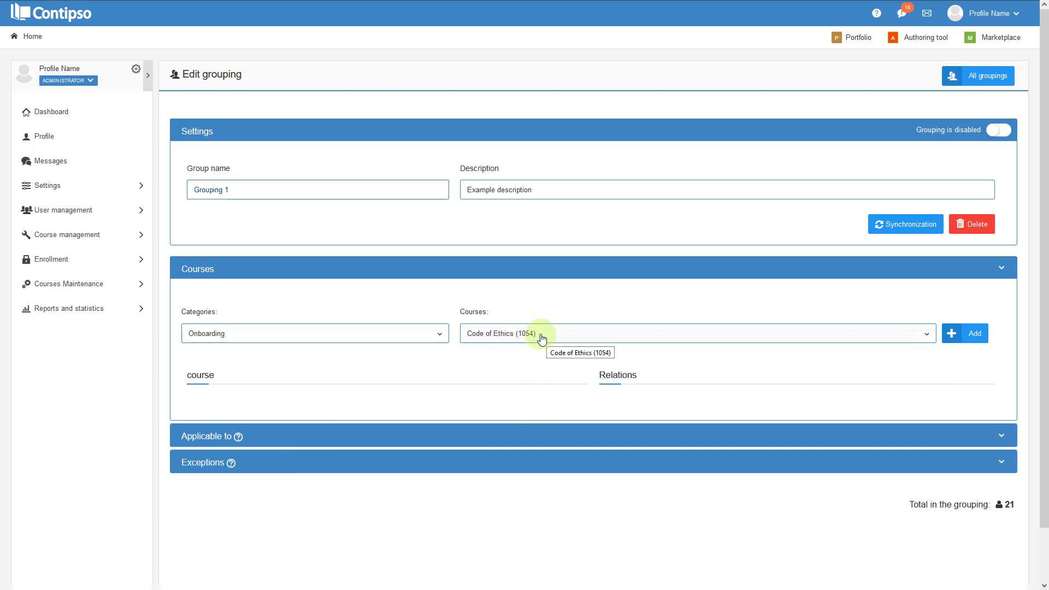
pyautogui.click(975, 335)
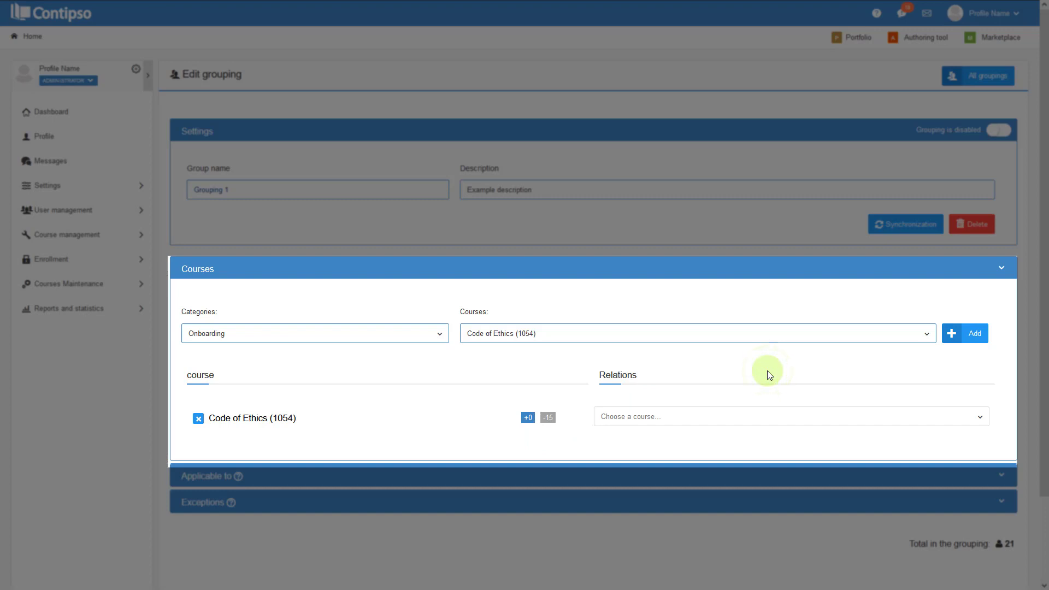
# - Add the Internal Labor Regulations (1059) course to the grouping and relate it to Code of Ethics (1054)
pyautogui.click(893, 342)
pyautogui.click(560, 425)
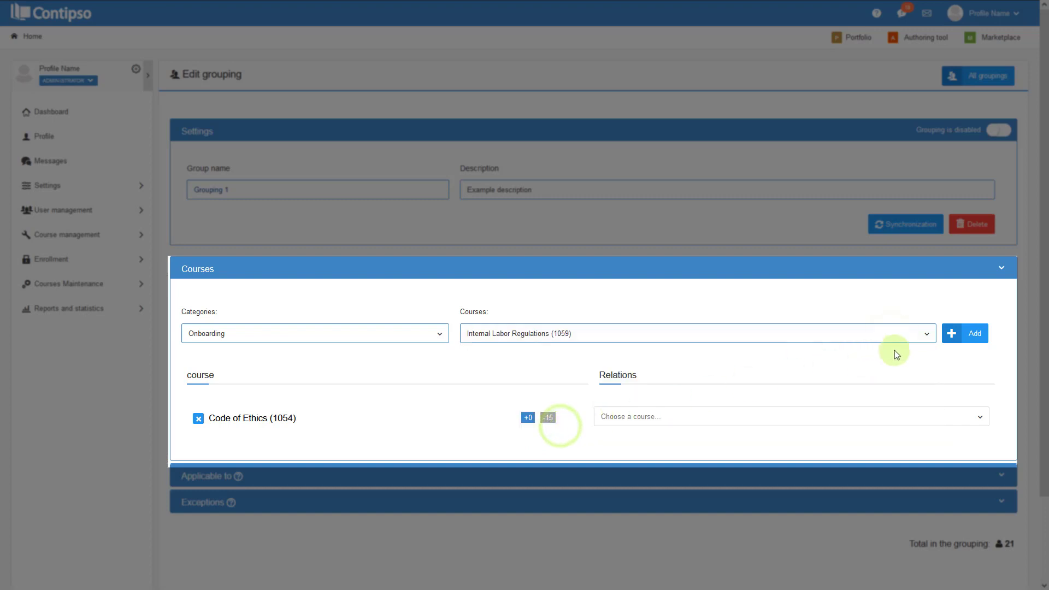
pyautogui.click(976, 333)
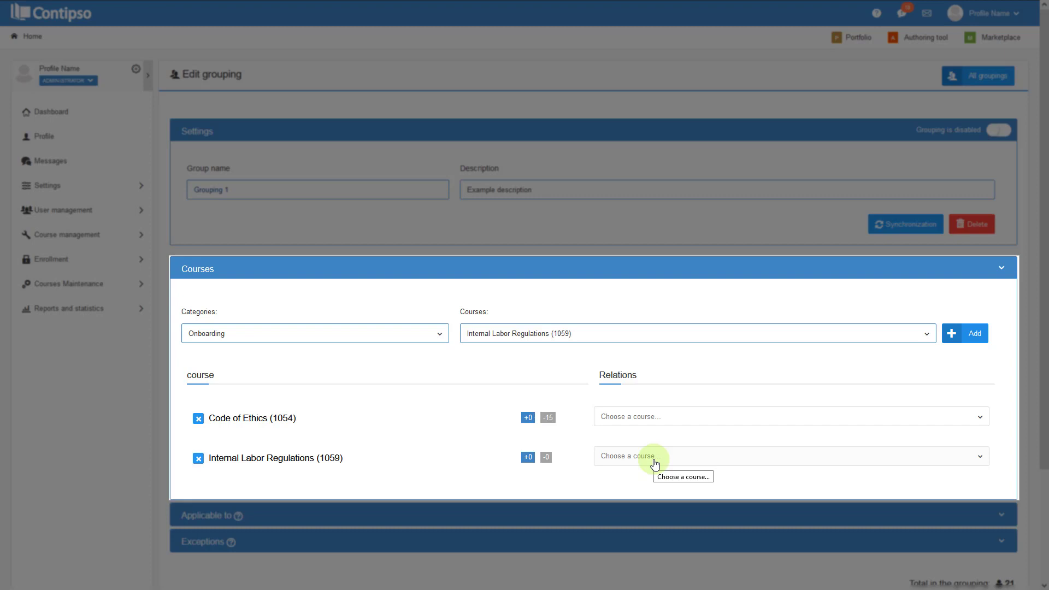
pyautogui.click(654, 462)
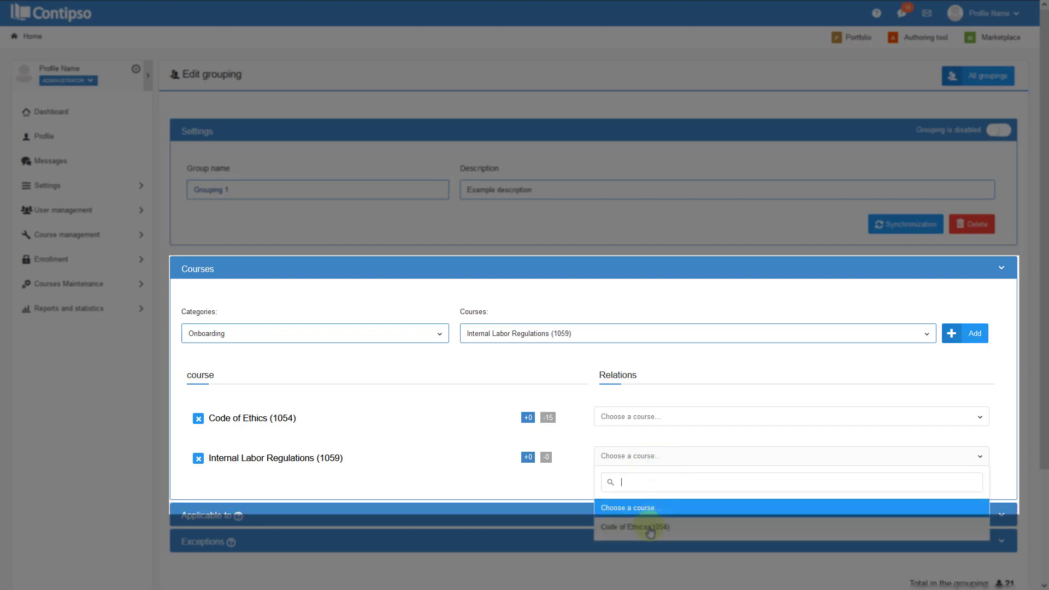
pyautogui.click(631, 527)
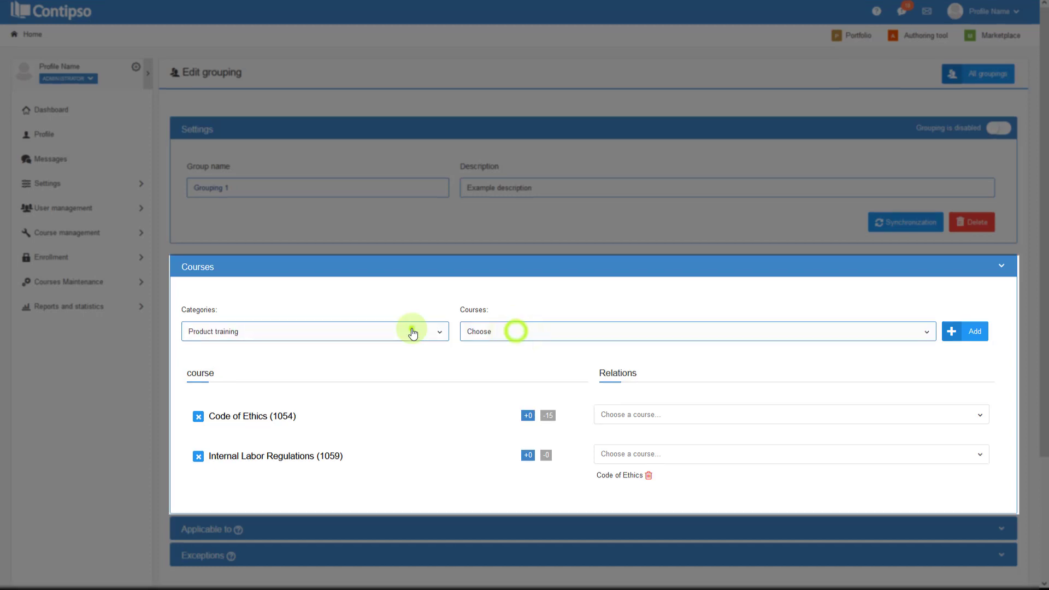
# - Add the Efficient sales skills (1088) course from the Professional skills category to the grouping
pyautogui.click(412, 332)
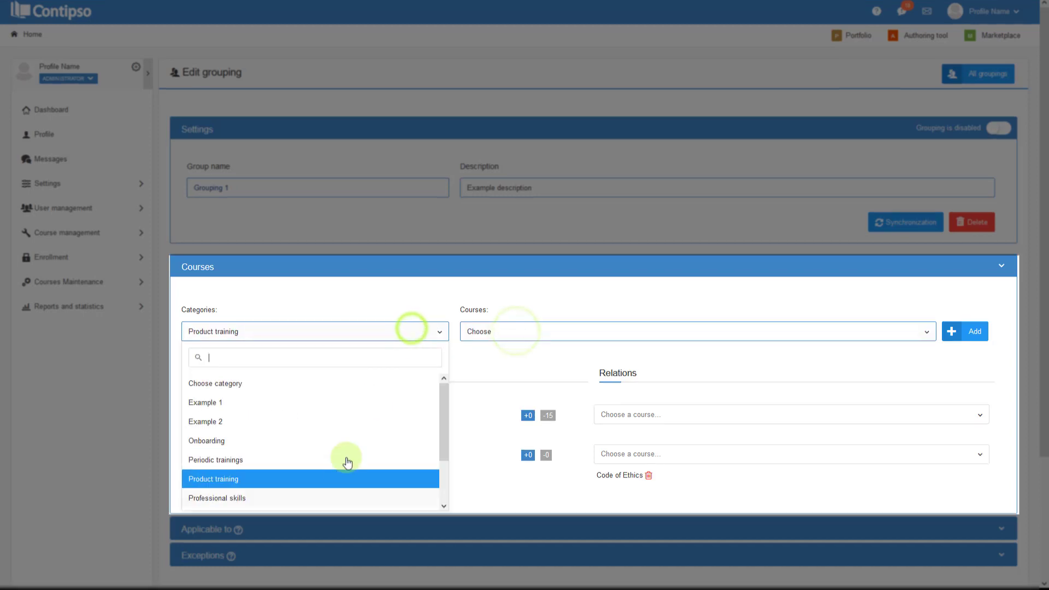
pyautogui.click(328, 496)
pyautogui.click(525, 333)
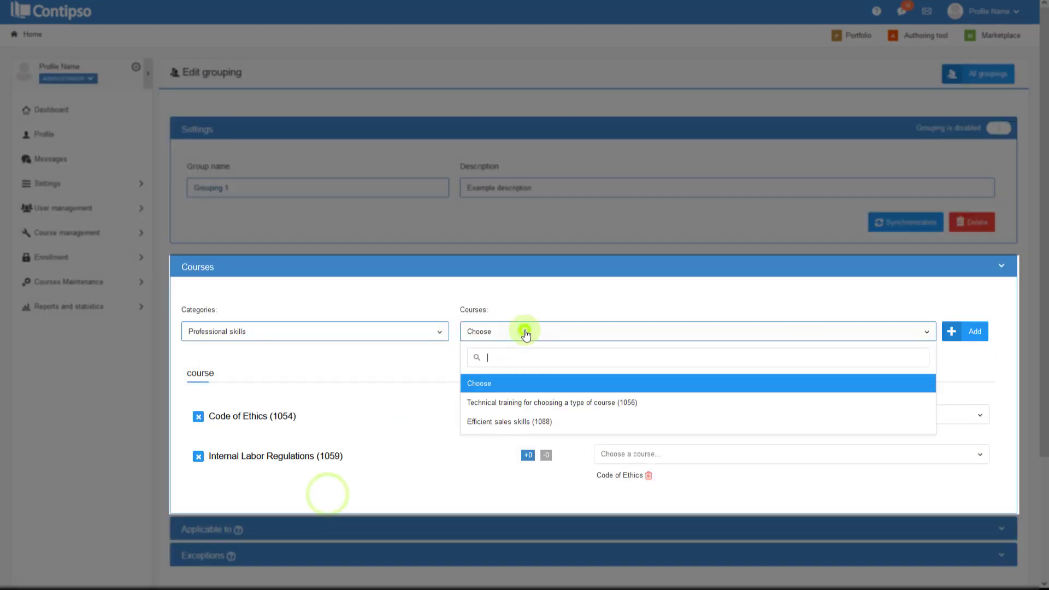
pyautogui.click(513, 424)
pyautogui.click(964, 331)
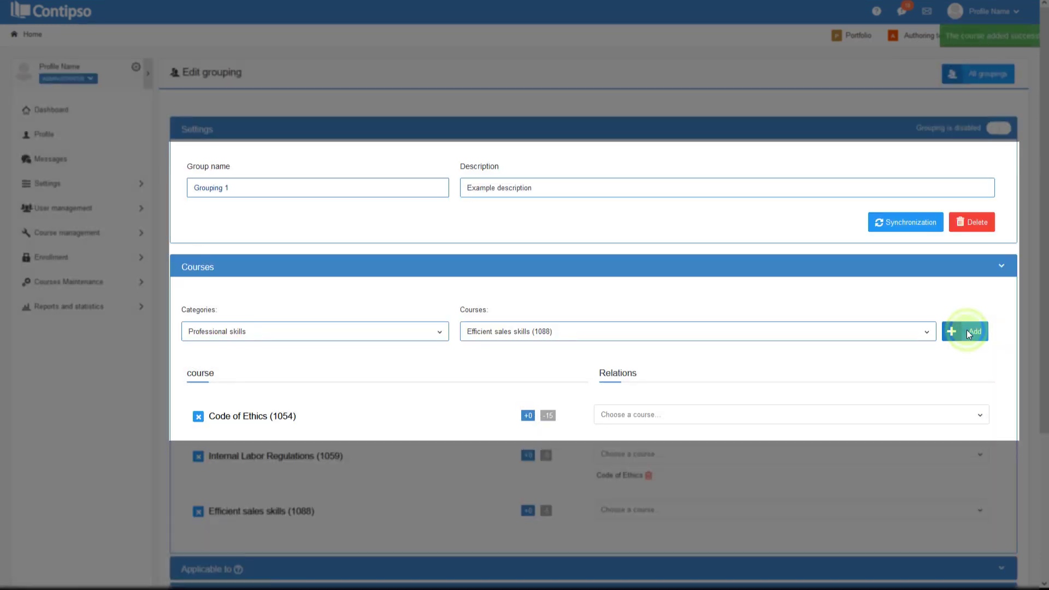
# - Relate the Efficient sales skills course to both Code of Ethics (1054) and Internal Labor Regulations (1059)
pyautogui.scroll(-2, 966, 329)
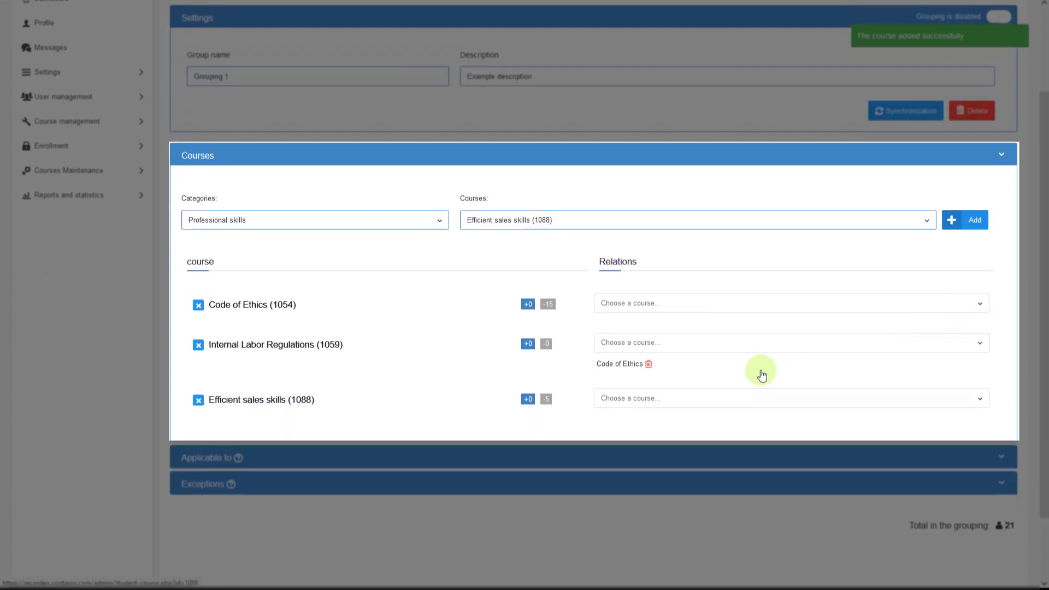
pyautogui.click(638, 400)
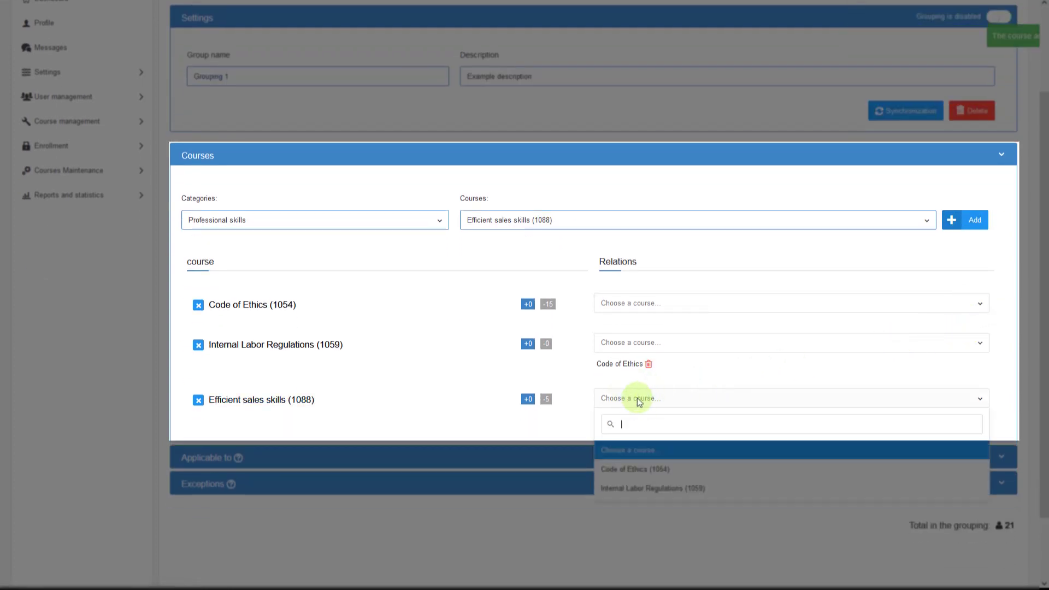
pyautogui.click(645, 469)
pyautogui.click(675, 403)
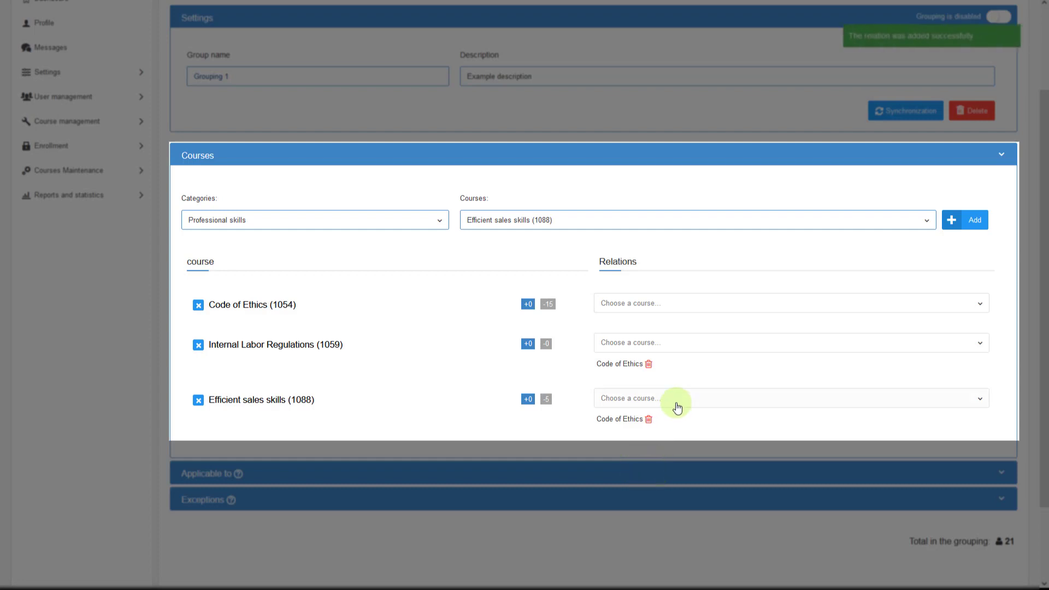
pyautogui.click(637, 488)
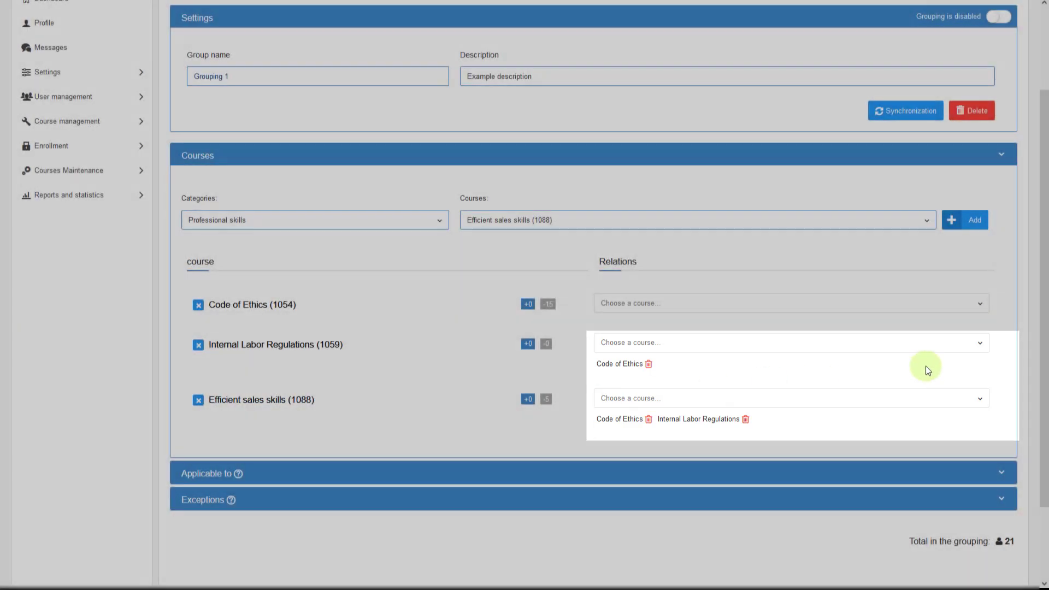
# - Collapse the Courses section and set Appointed to "Newcomers only" in the Applicable to section
pyautogui.scroll(-1, 924, 366)
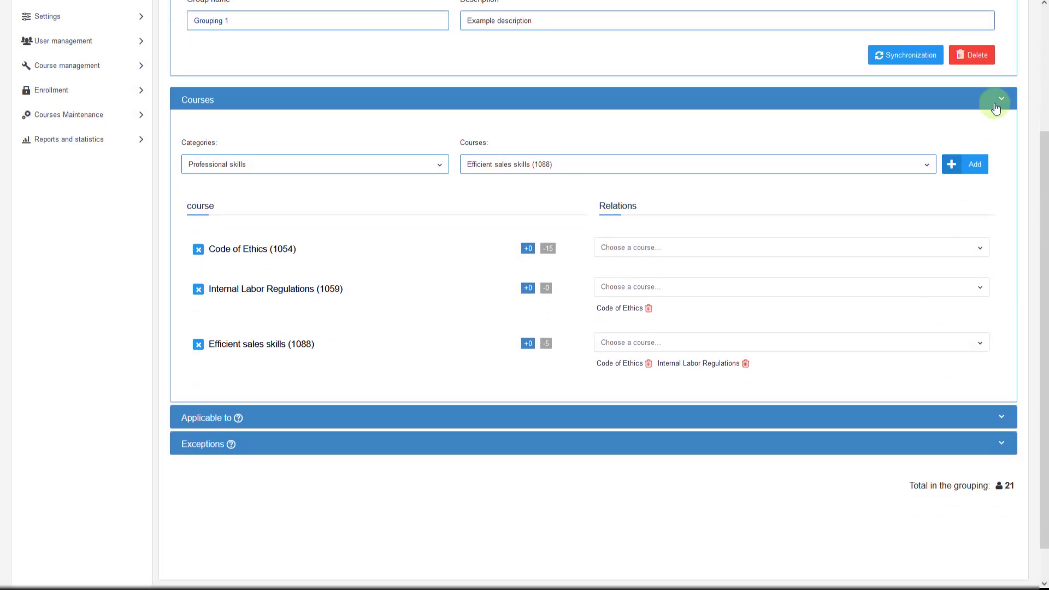
pyautogui.click(996, 108)
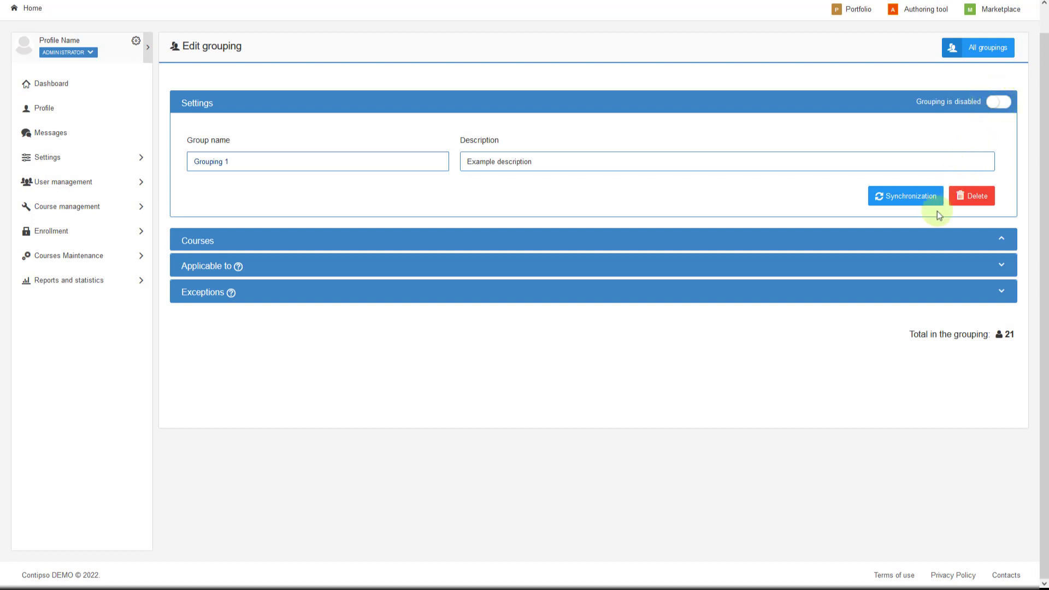
pyautogui.click(912, 266)
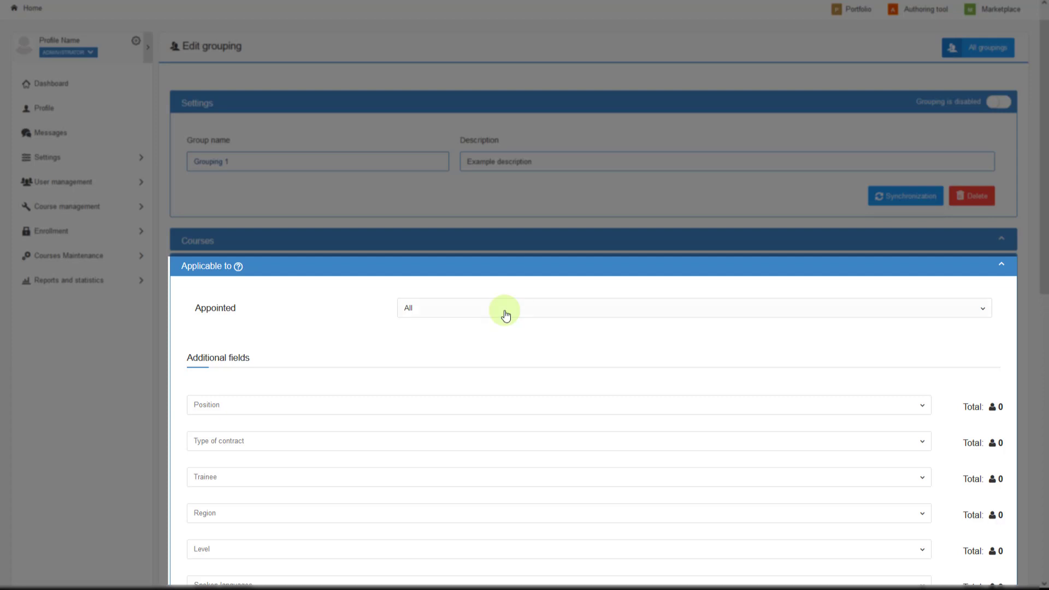
pyautogui.click(506, 315)
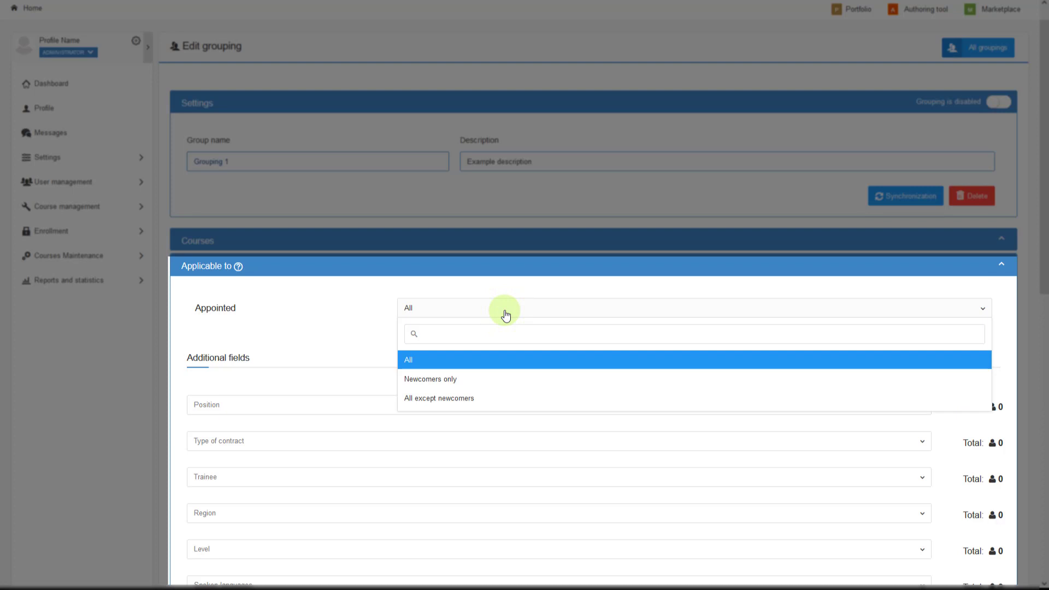
pyautogui.click(503, 381)
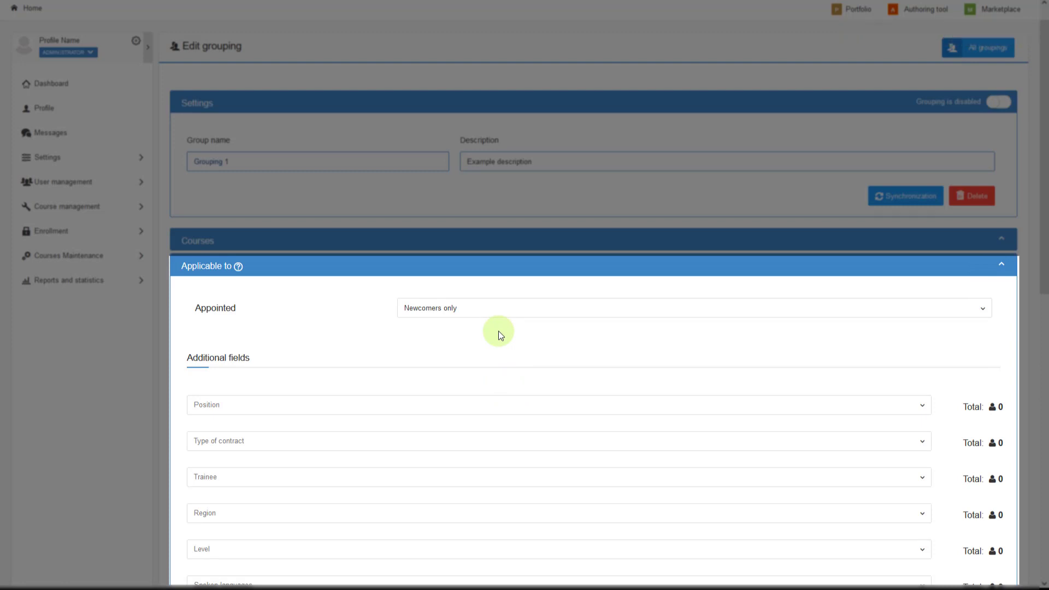
# - Add the first person in the user list to the Users criterion of the Applicable to section
pyautogui.scroll(-3, 498, 330)
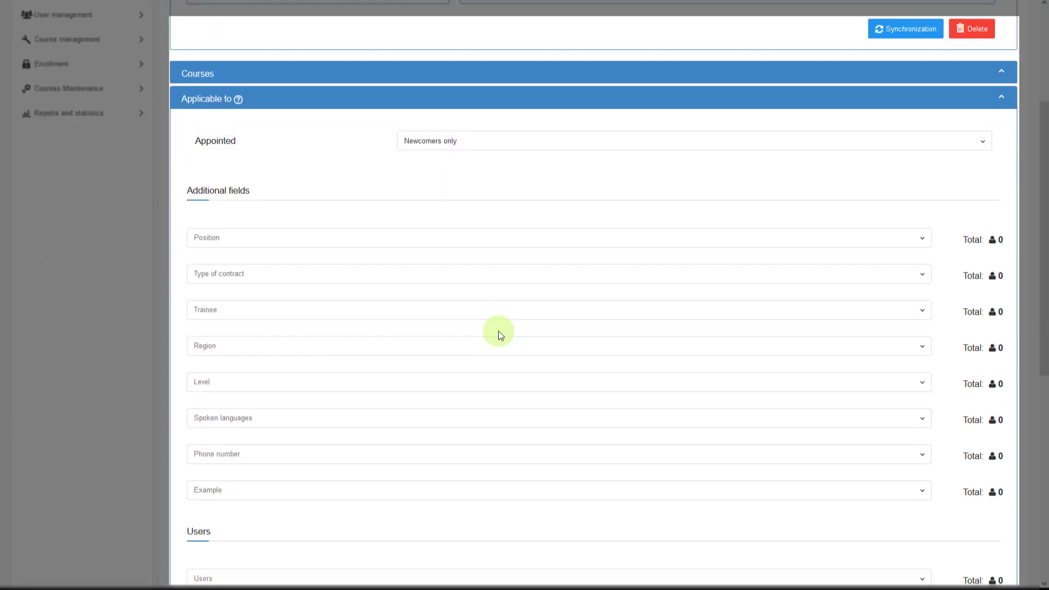
pyautogui.scroll(-2, 499, 332)
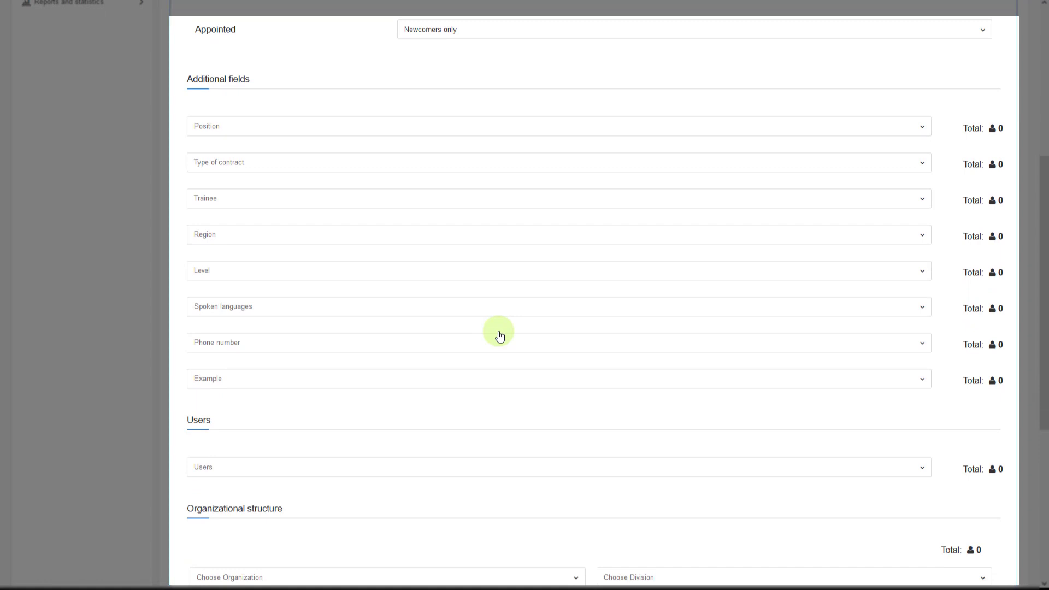
pyautogui.scroll(-2, 500, 336)
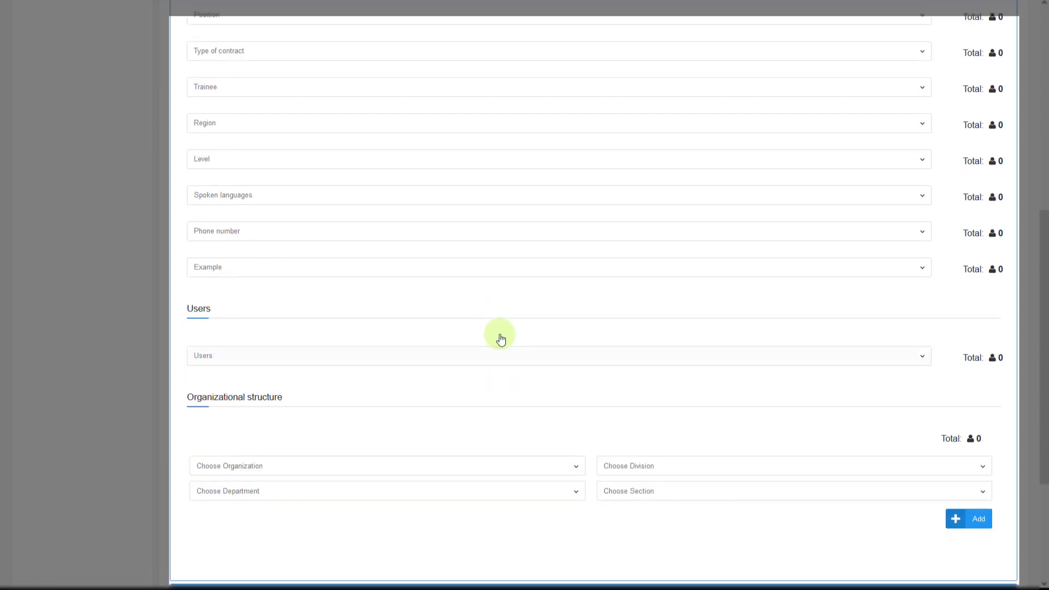
pyautogui.click(507, 356)
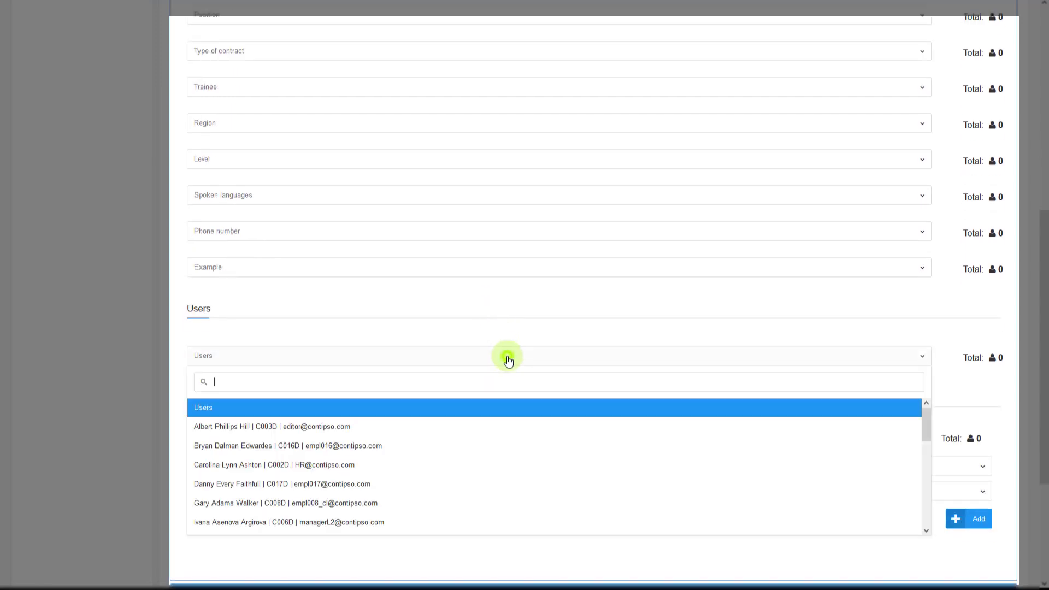
pyautogui.click(450, 433)
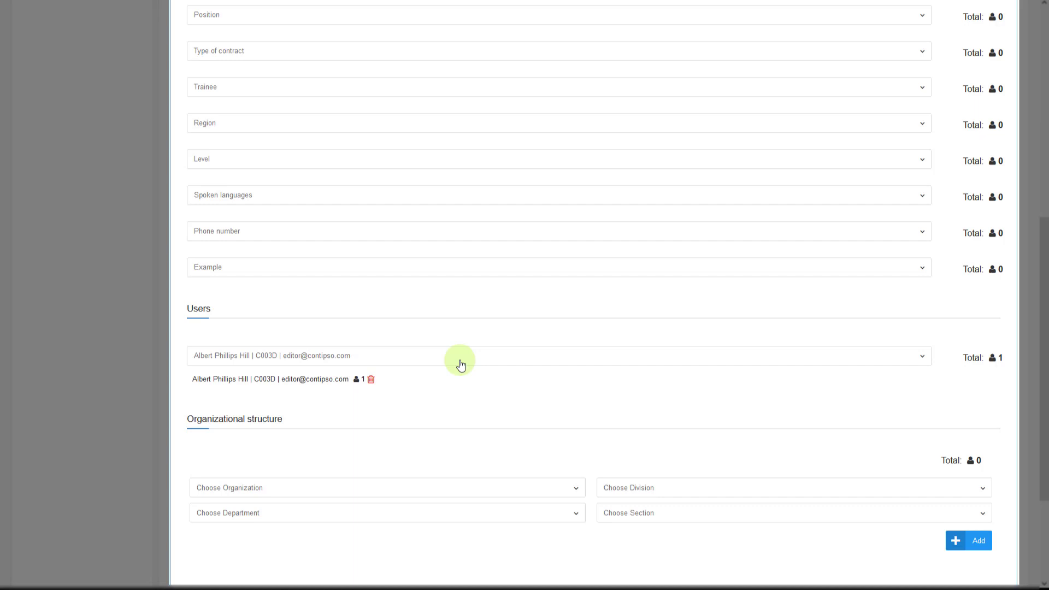
# - Add the fourth and fifth people in the user list to the Users criterion of the Applicable to section
pyautogui.click(461, 364)
pyautogui.click(413, 475)
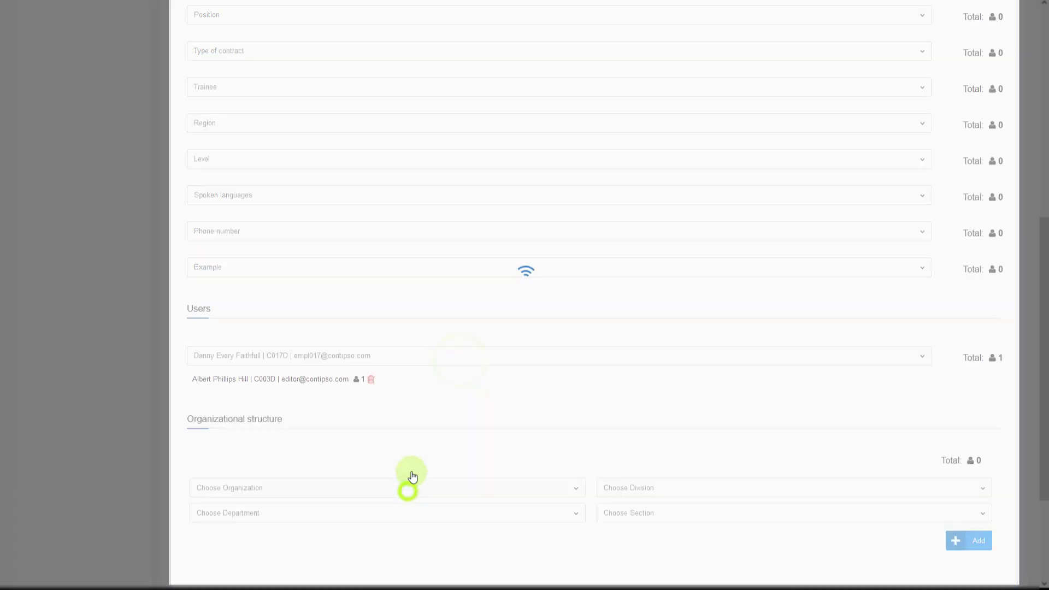
pyautogui.click(459, 356)
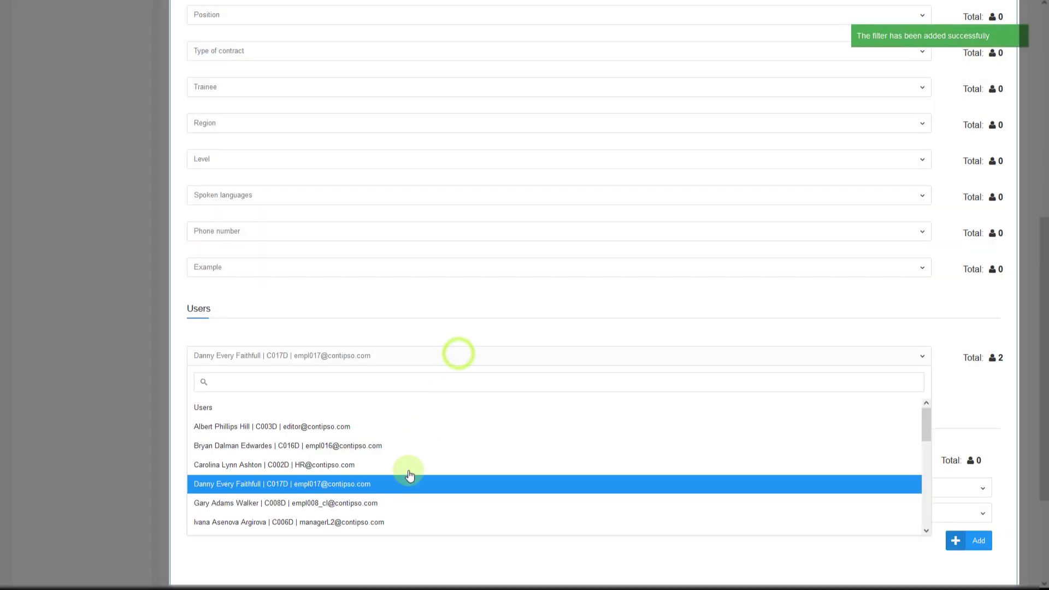
pyautogui.click(398, 497)
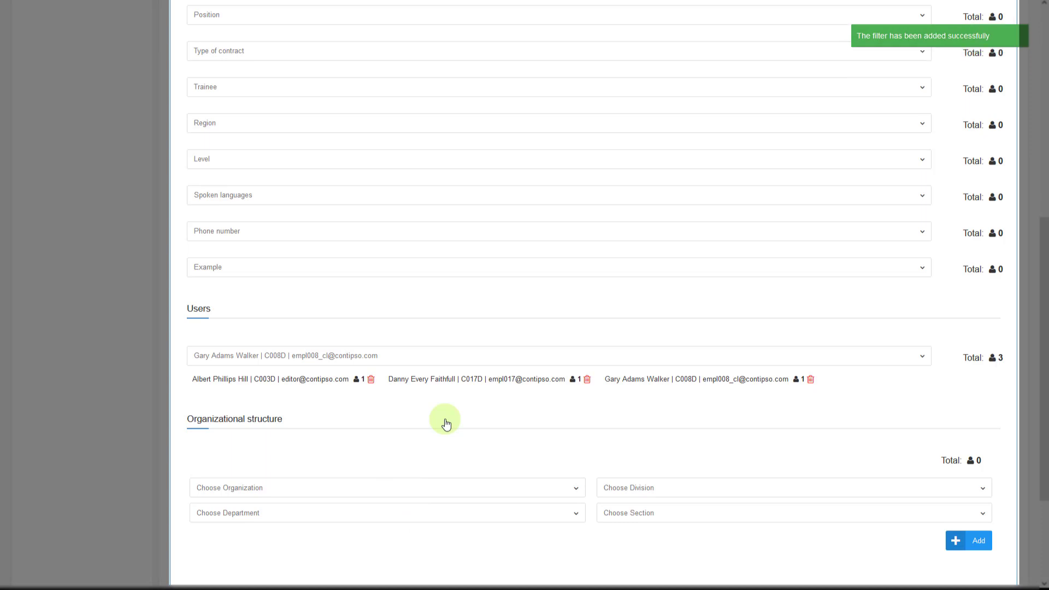
# - Add an organizational structure filter to the Applicable to section, leaving organization, division, department and section unselected
pyautogui.scroll(3, 446, 423)
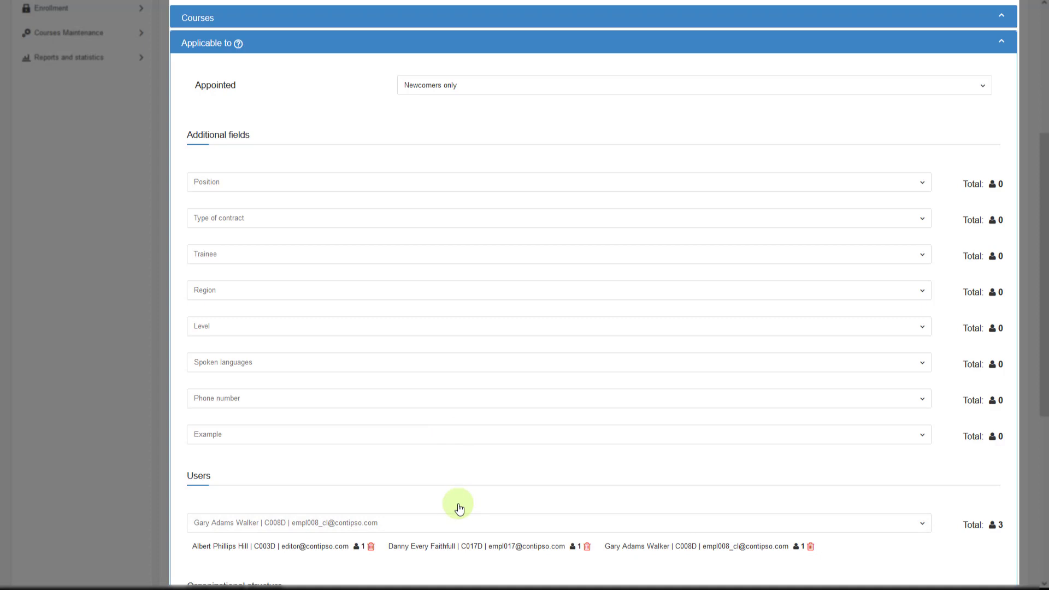
pyautogui.scroll(-5, 459, 508)
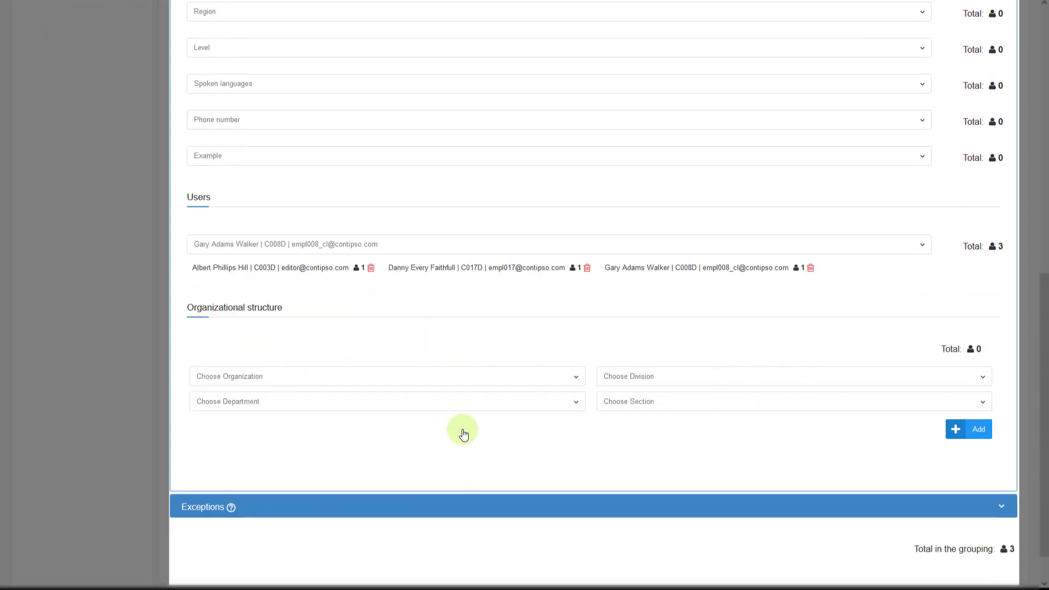
pyautogui.click(976, 432)
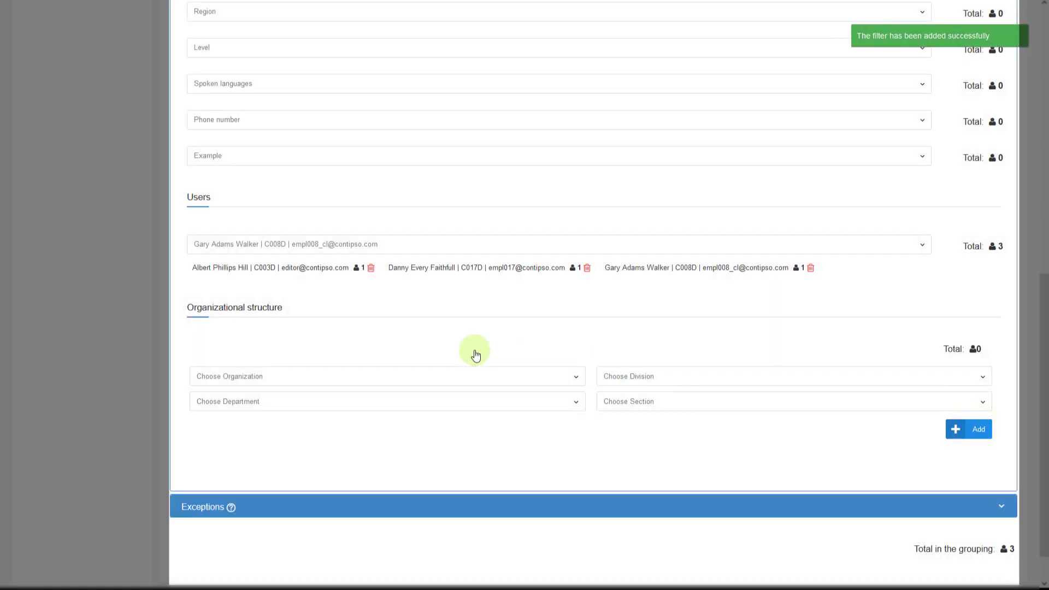
# - Expand the Exceptions section and add a person from near the end of the user list to its Users criterion
pyautogui.scroll(-1, 476, 356)
pyautogui.click(504, 462)
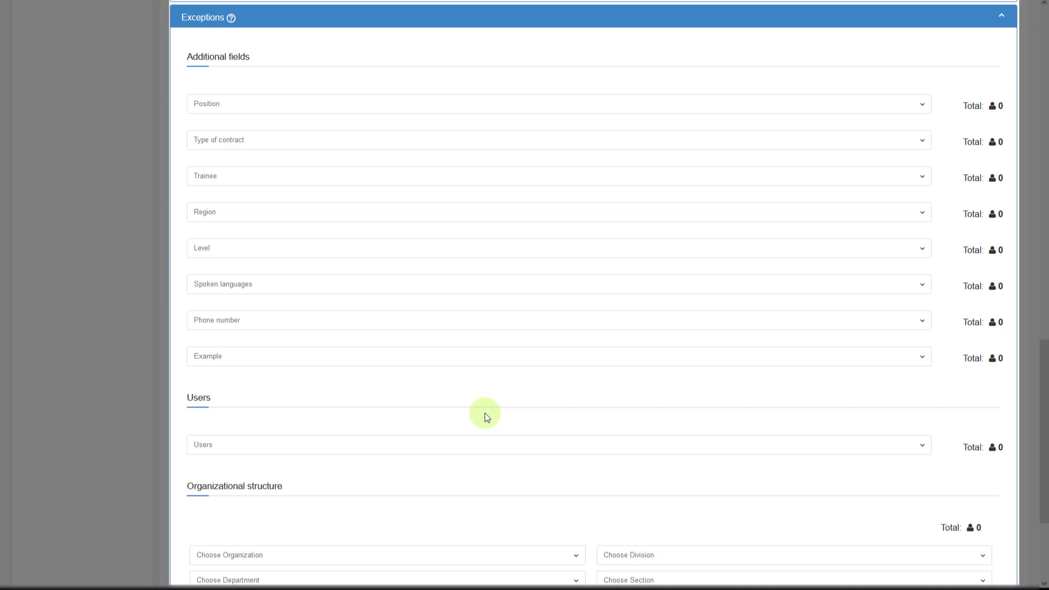
pyautogui.scroll(-2, 485, 414)
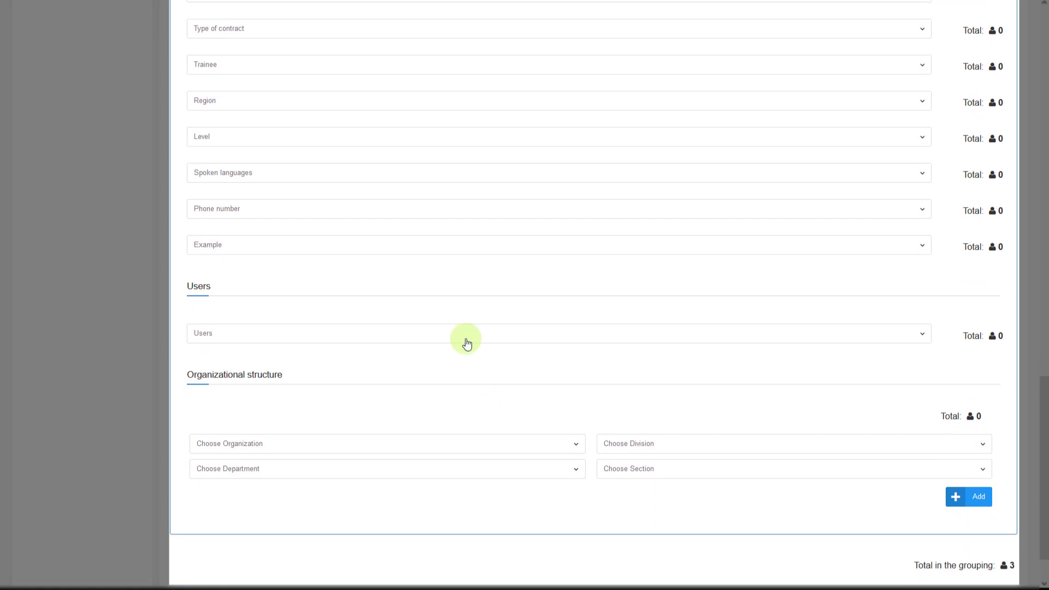
pyautogui.click(467, 343)
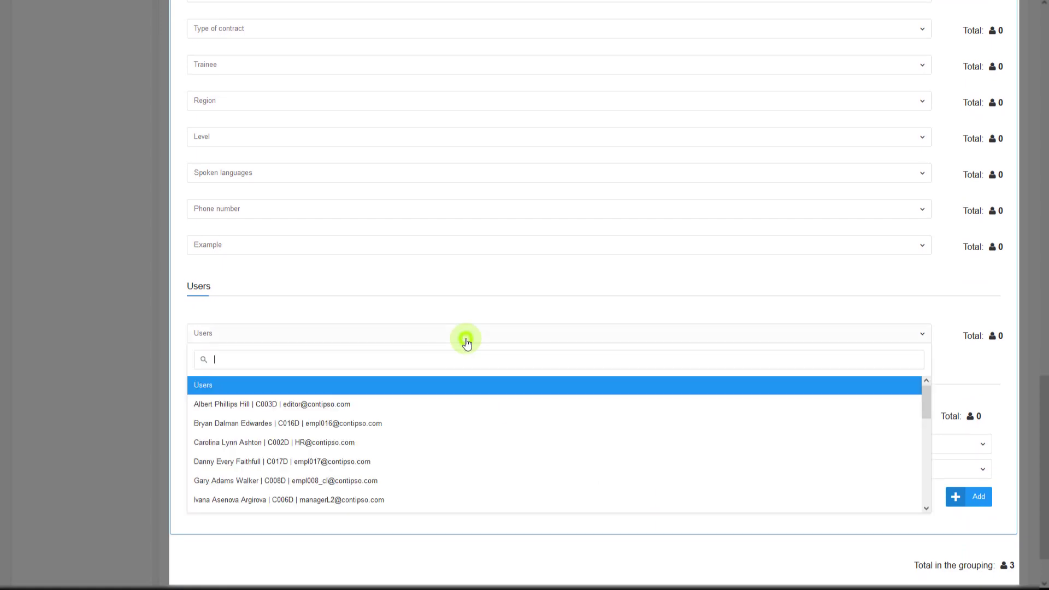
pyautogui.scroll(-10, 317, 453)
pyautogui.click(317, 451)
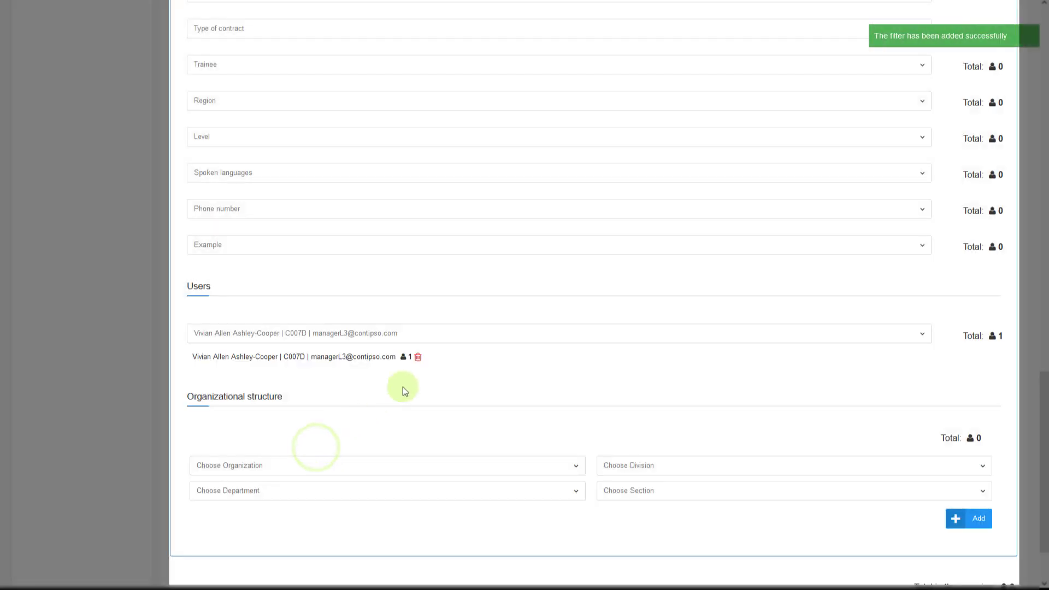
# - Add the next person in the user list to the Exceptions, plus an organizational structure filter with all its fields unselected
pyautogui.click(467, 344)
pyautogui.click(410, 480)
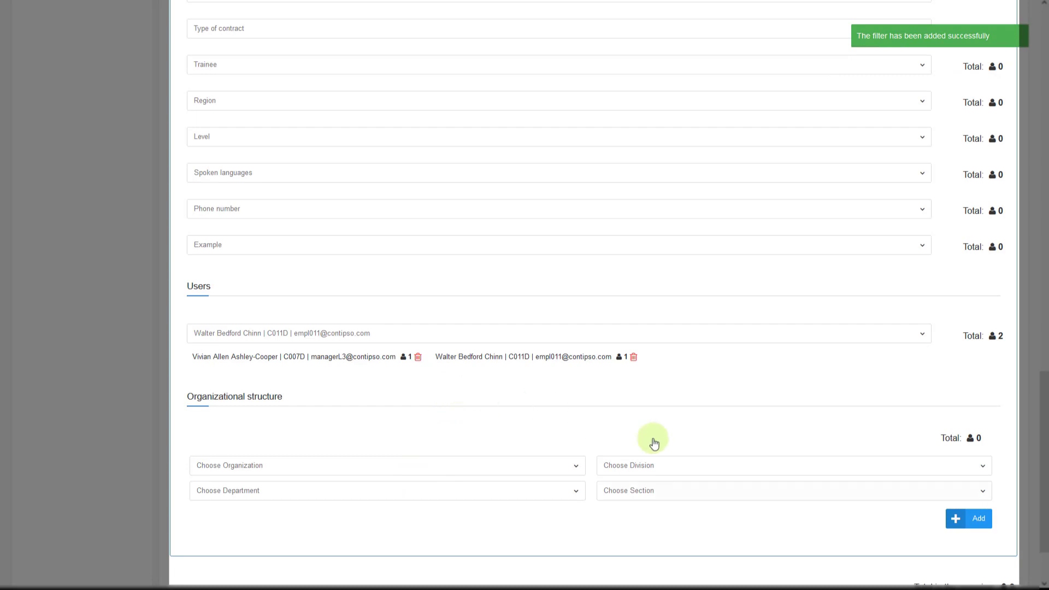
pyautogui.click(963, 520)
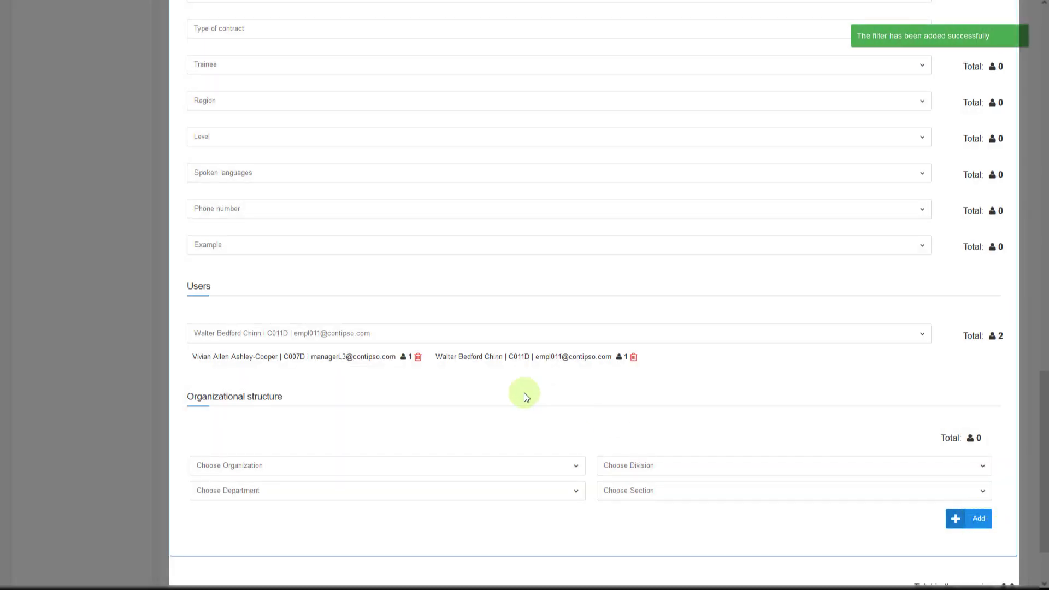
# - Collapse the Applicable to and Exceptions sections and enable Grouping 1
pyautogui.scroll(-2, 524, 392)
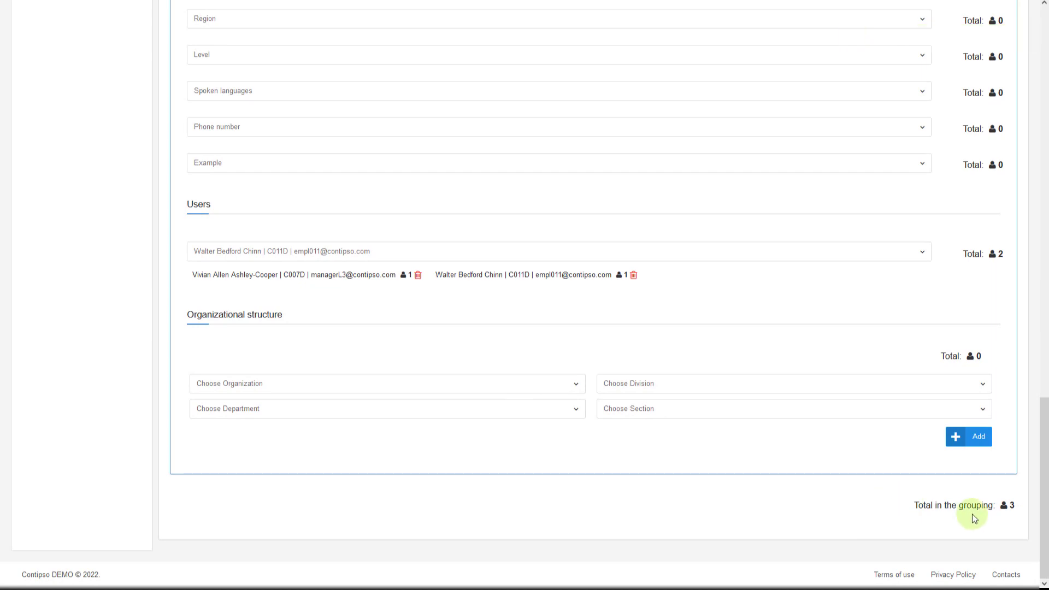
pyautogui.scroll(15, 973, 514)
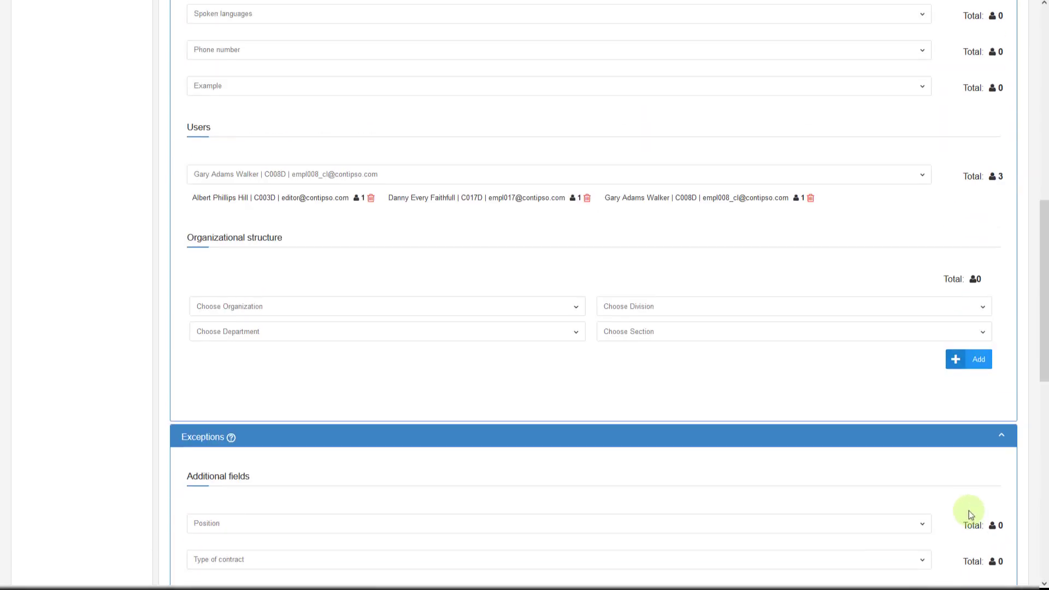
pyautogui.scroll(5, 874, 418)
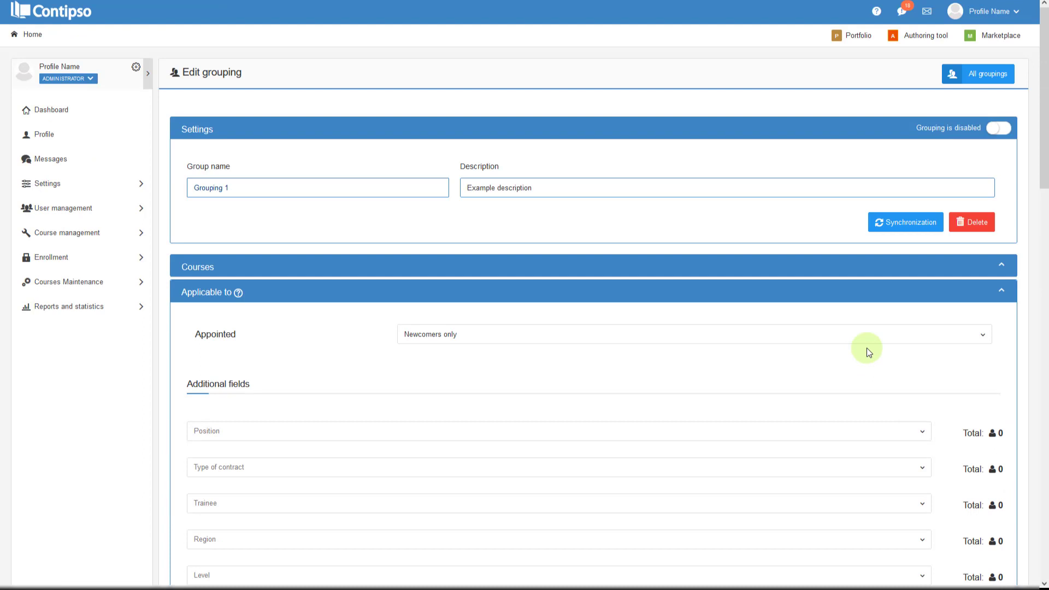
pyautogui.click(850, 291)
pyautogui.click(837, 310)
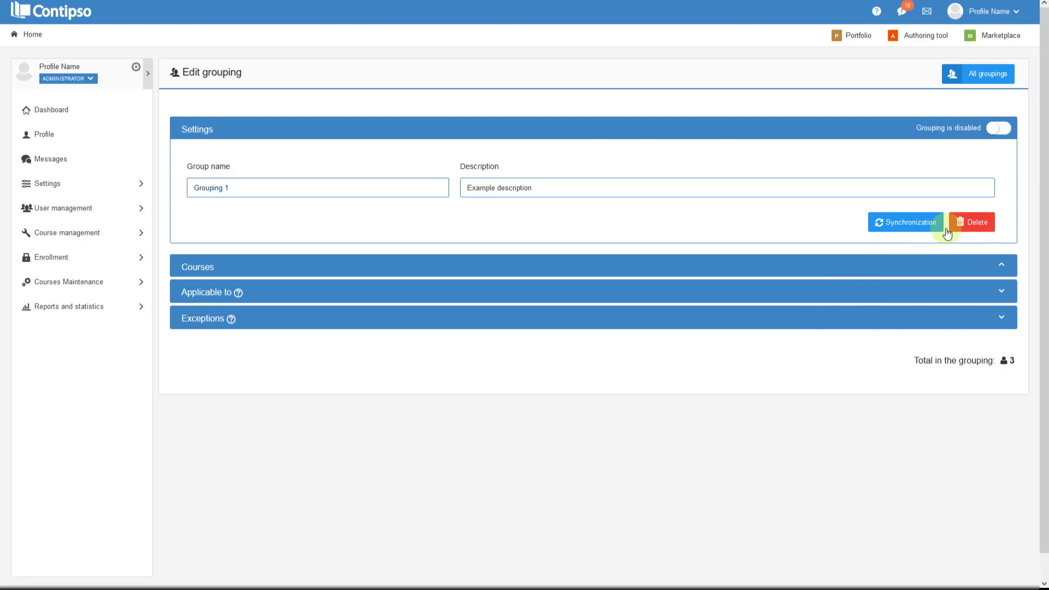
pyautogui.click(998, 129)
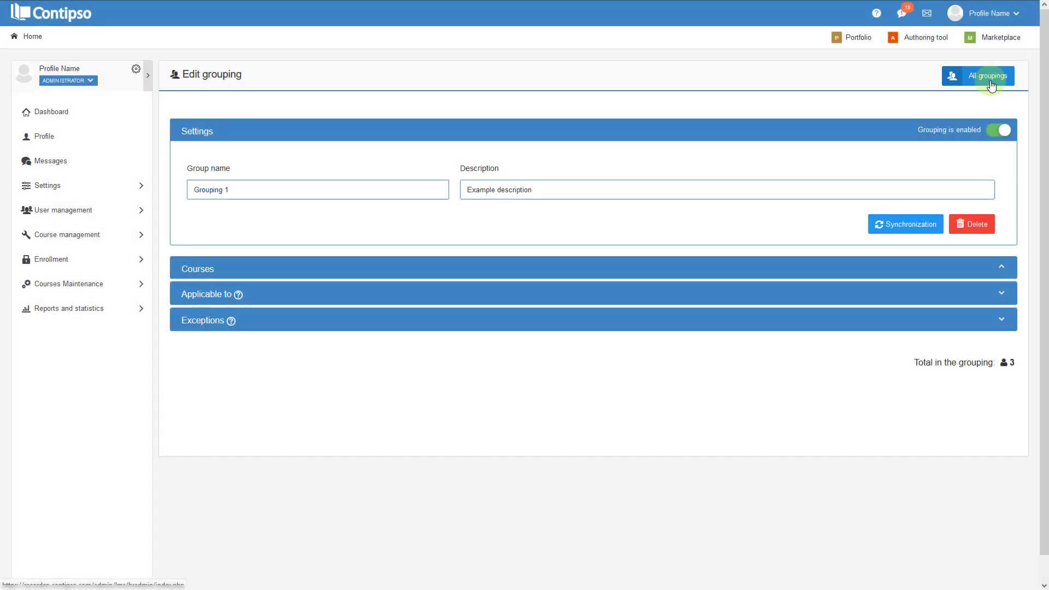
# - Return to the overview of all groupings and open Grouping 1 for editing
pyautogui.click(992, 85)
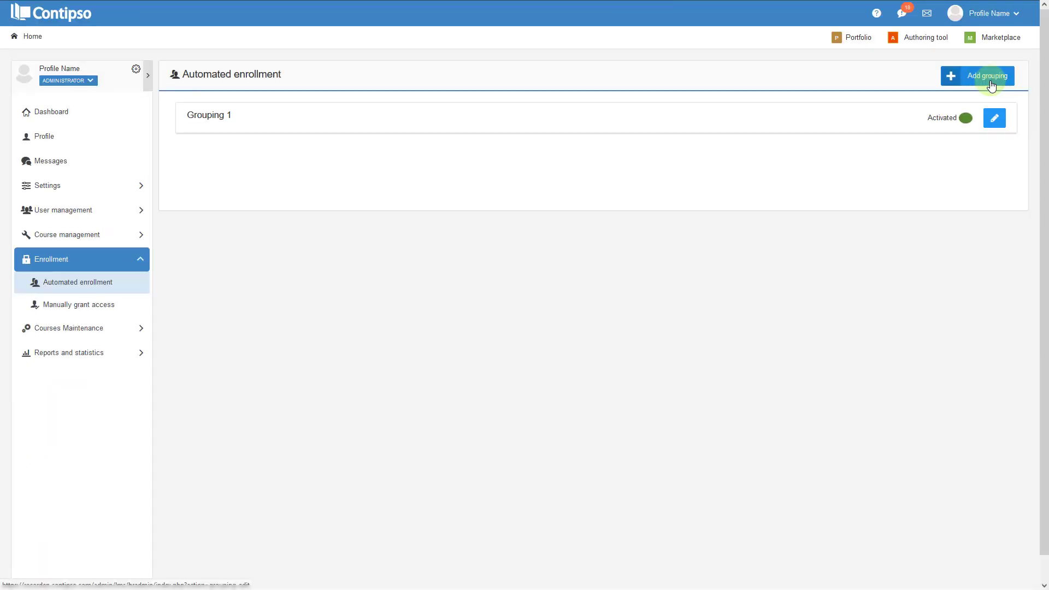
pyautogui.click(1001, 121)
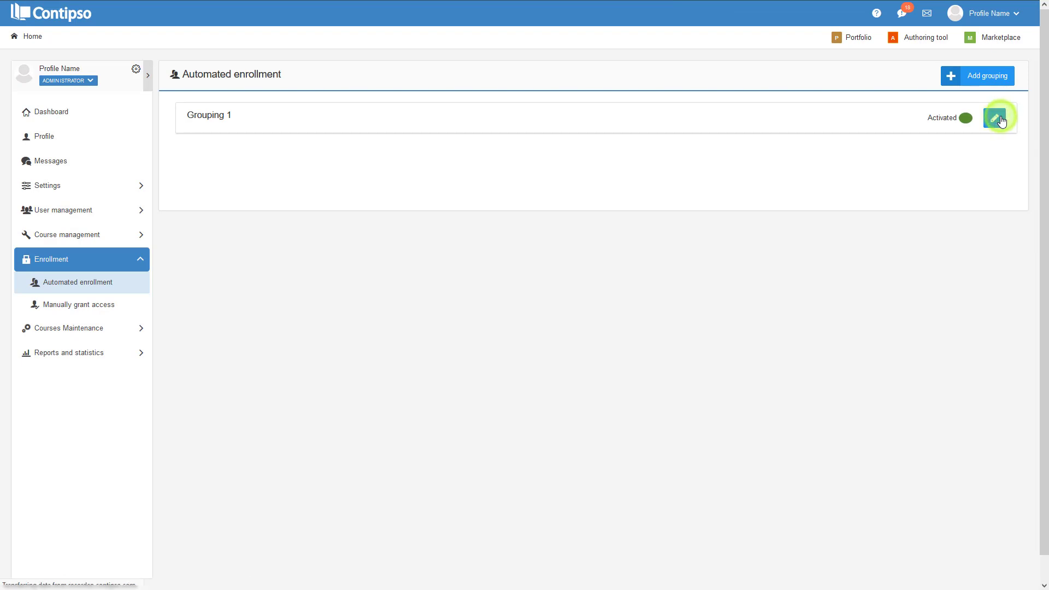